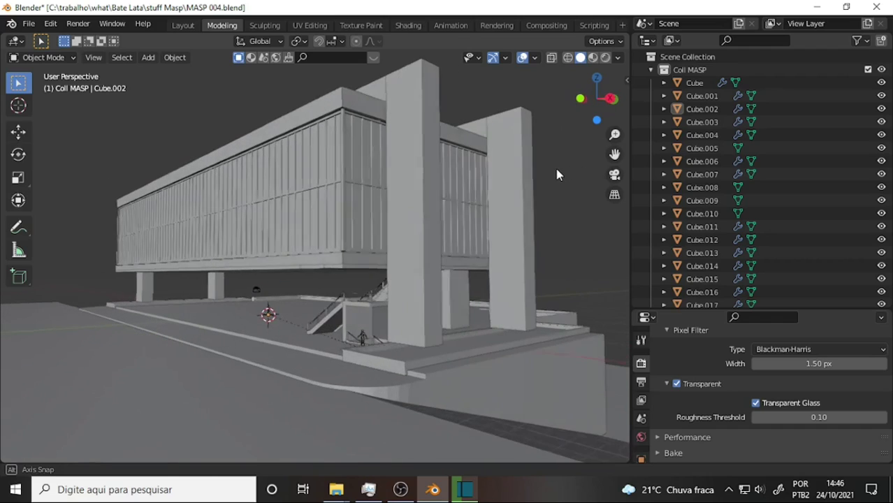
Step: Select the pillar objects Cube.001 and Cube.002 together and display their modifier settings in an enlarged properties area
scroll(589, 179, up, 3)
scroll(589, 173, down, 3)
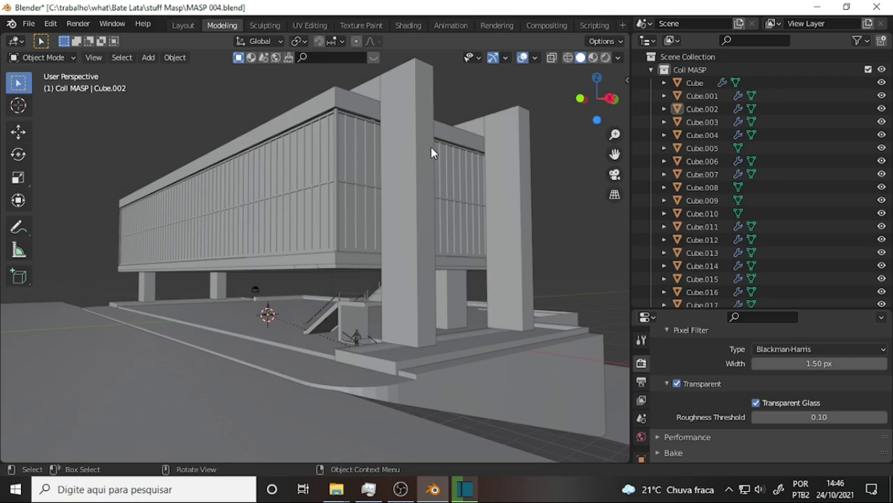
middle_drag(431, 147, 457, 146)
scroll(456, 146, up, 2)
scroll(457, 146, down, 2)
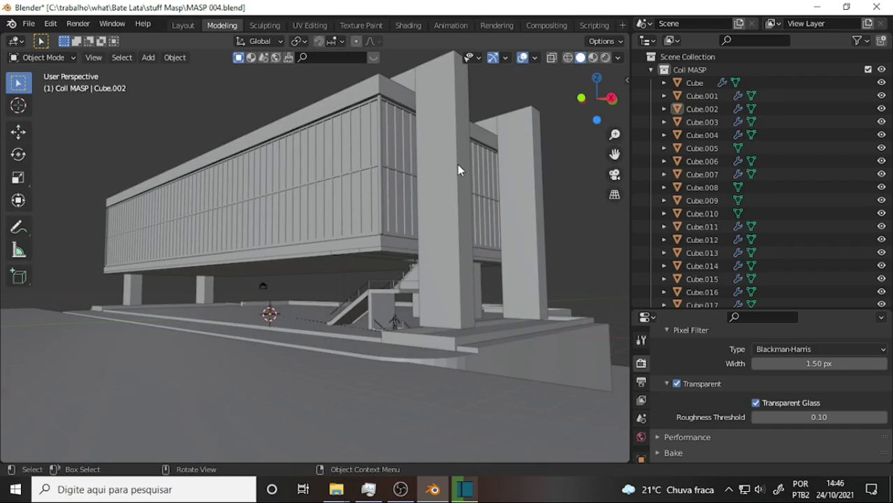
click(453, 157)
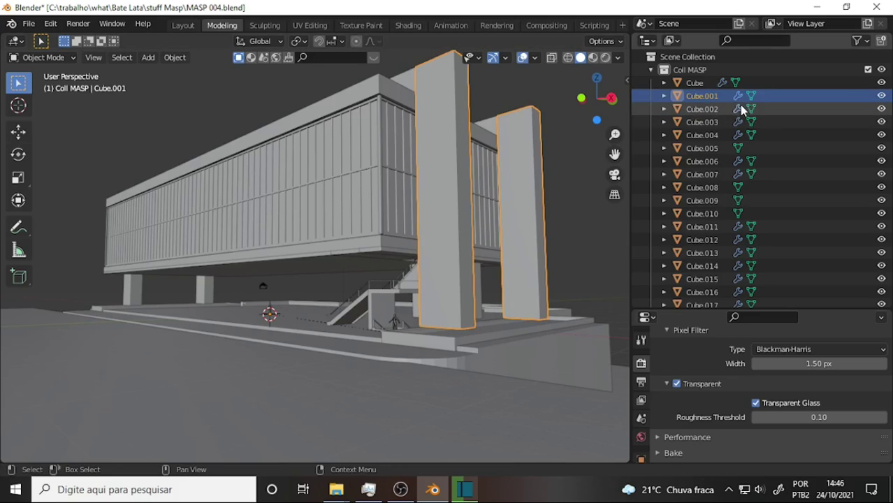
shift+click(132, 287)
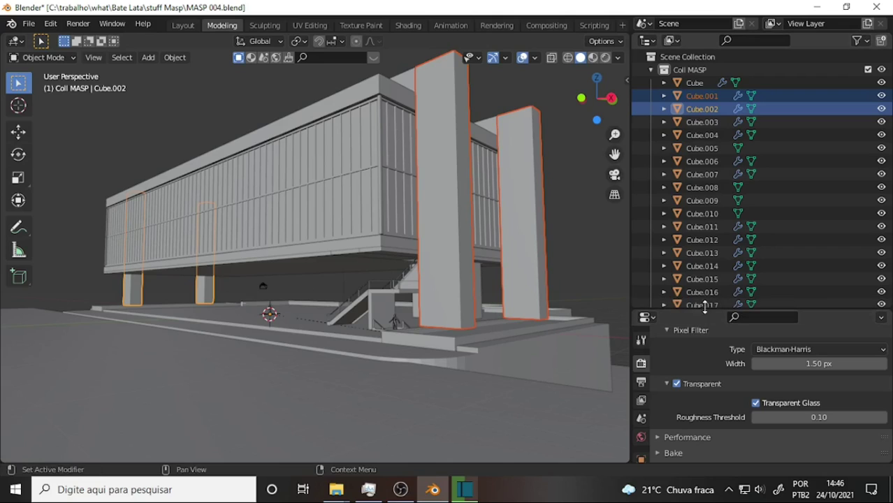
drag(707, 312, 706, 199)
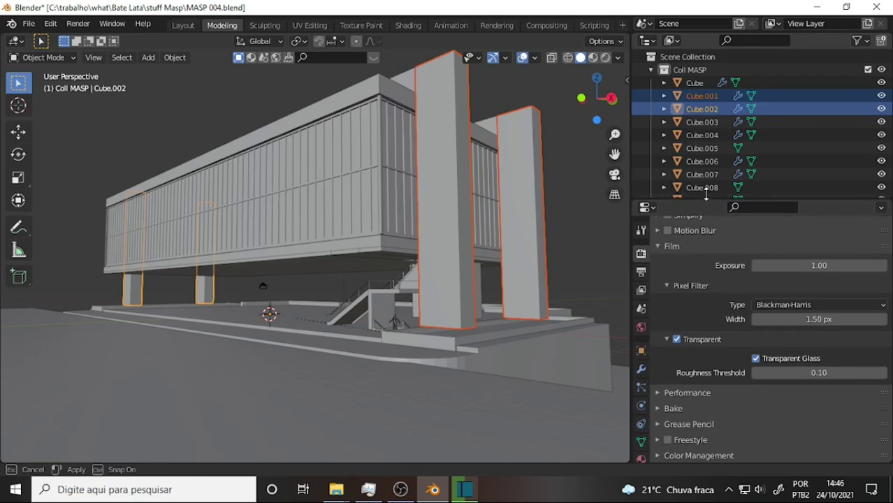
click(640, 366)
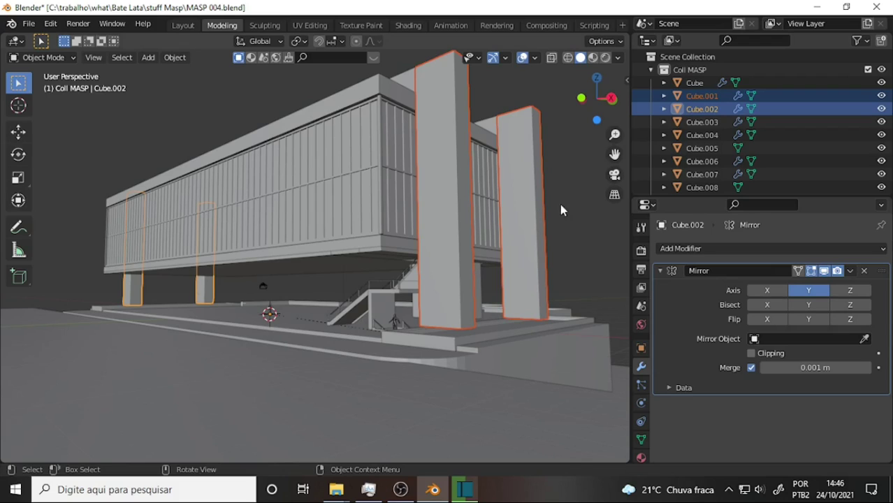
Step: Isolate the pillars and, in Edit Mode, select the bottom face of one pillar in each of the two objects
key(KP_Divide)
scroll(534, 211, up, 4)
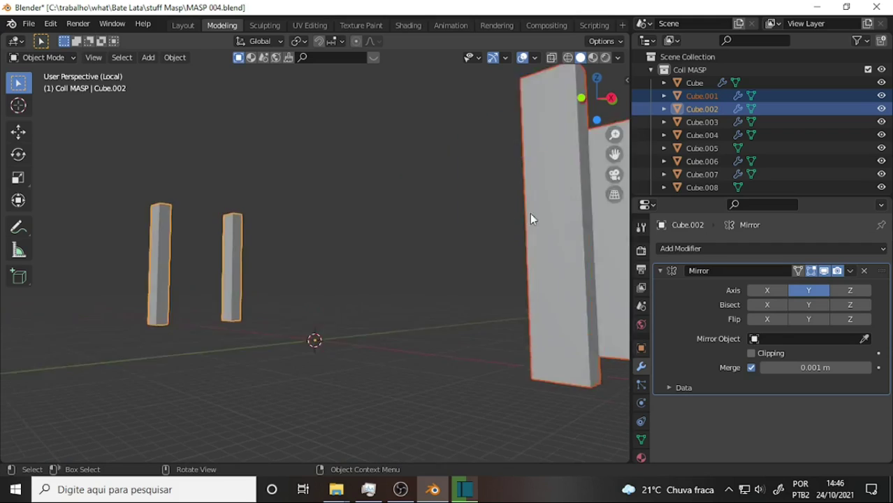
middle_drag(526, 219, 514, 183)
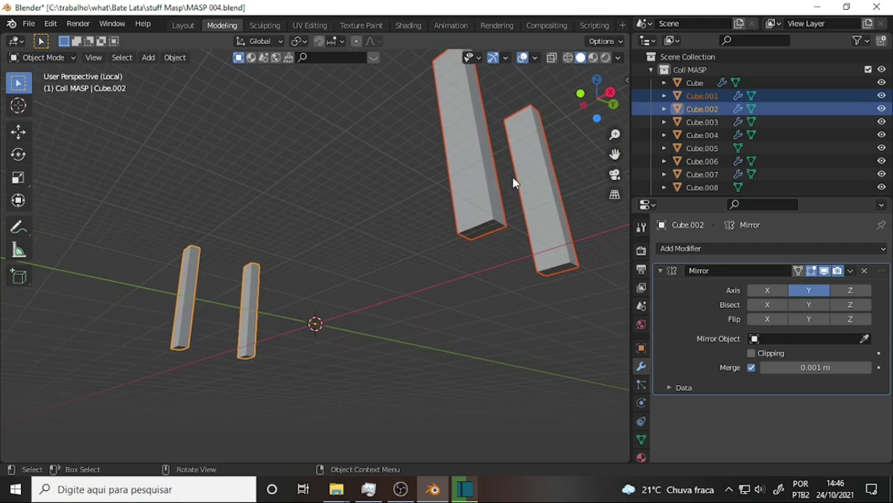
click(41, 57)
click(52, 88)
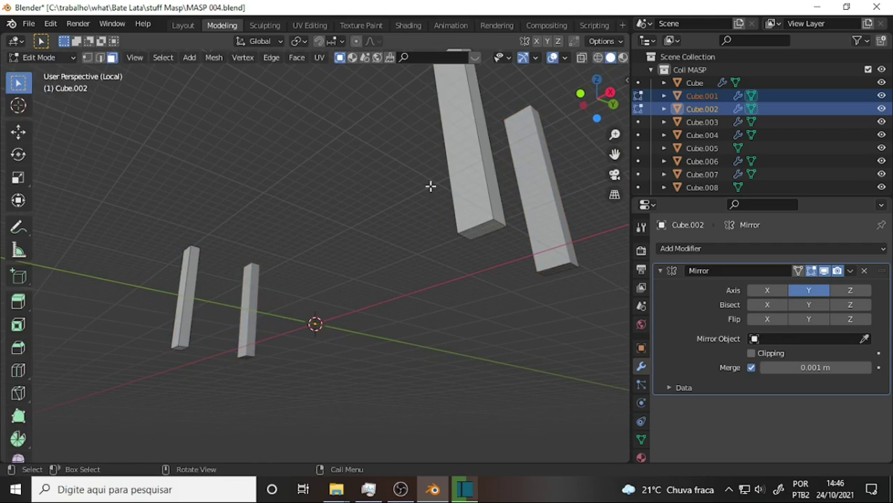
click(483, 232)
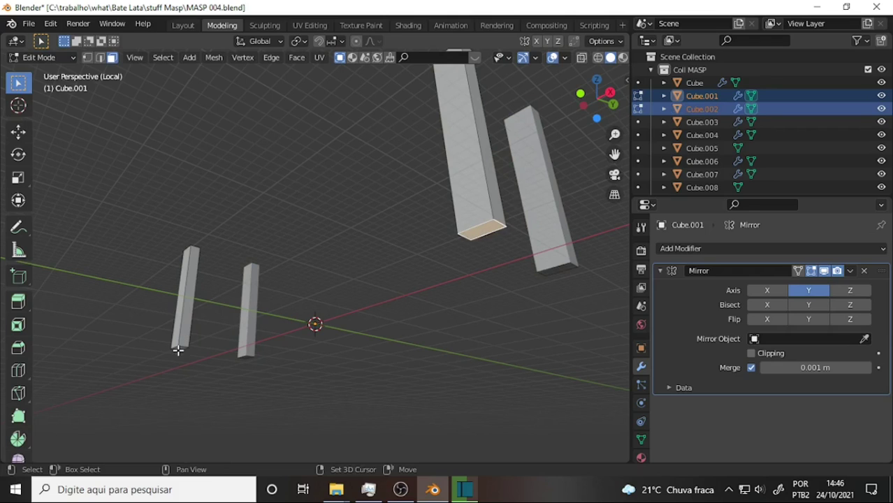
shift+click(178, 347)
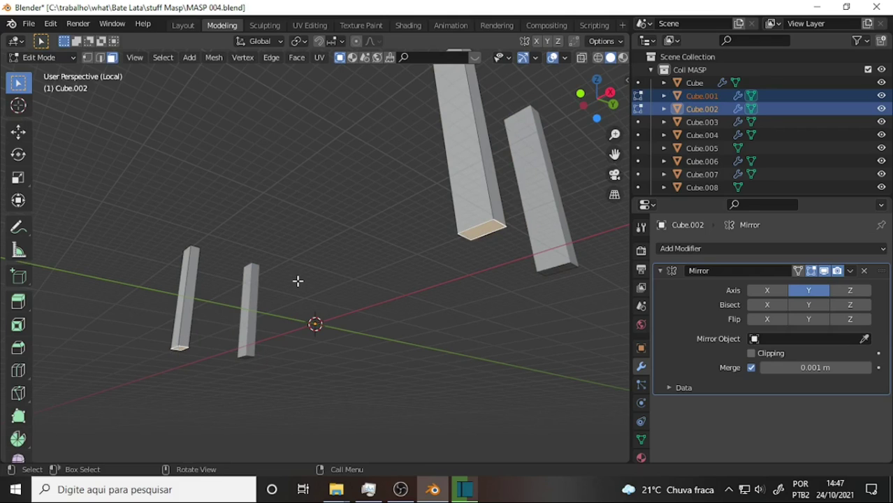
Step: Bring back the whole building, move the selected pillar bottom faces down along Z into the base, and check them in X-ray
key(KP_Divide)
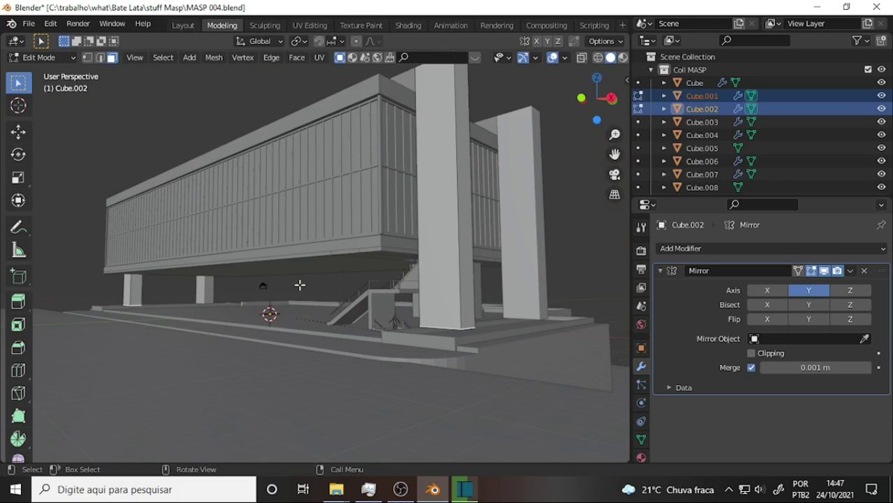
scroll(299, 285, up, 2)
key(g)
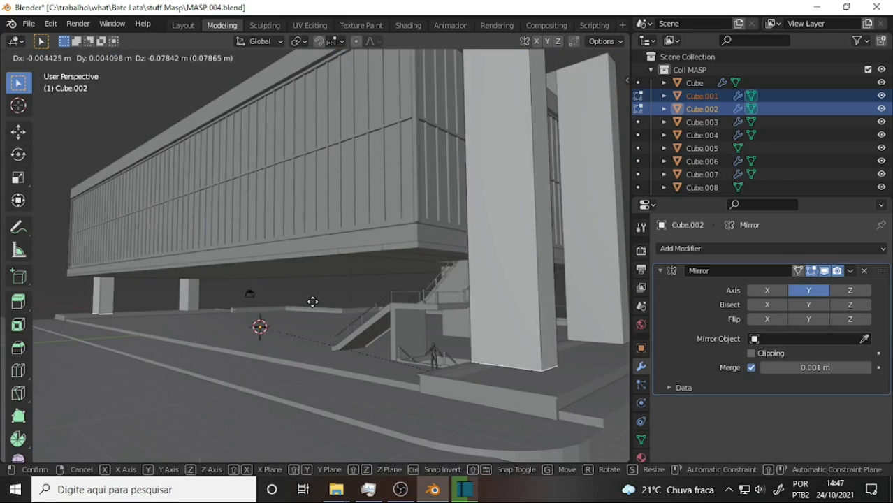
key(z)
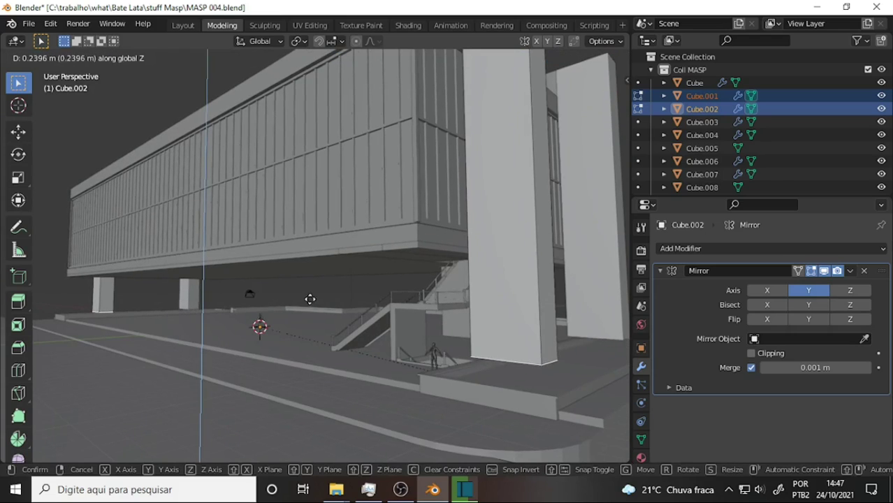
click(309, 312)
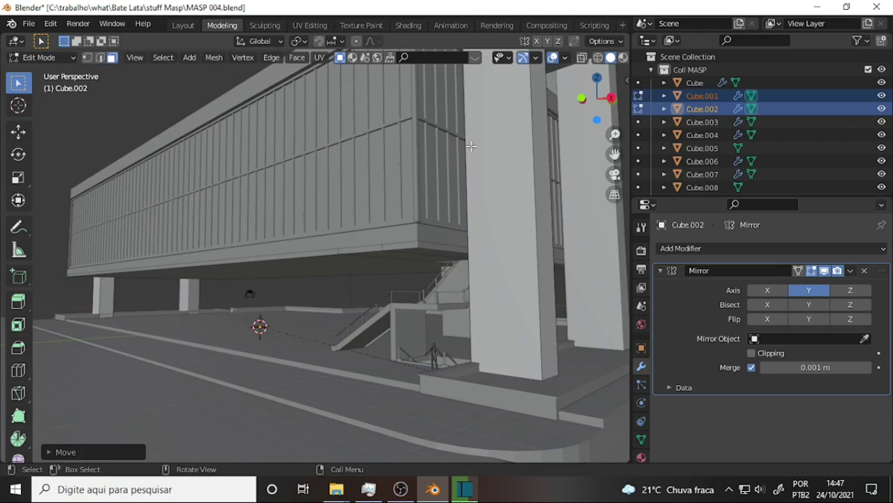
click(581, 59)
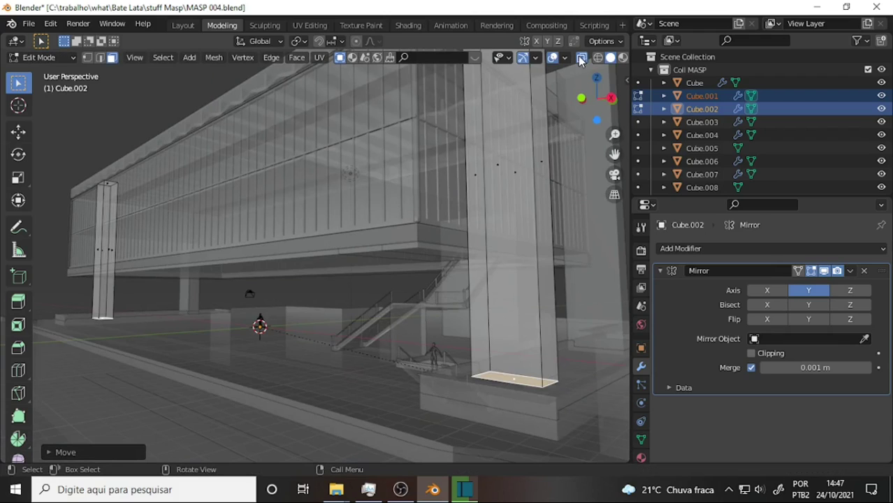
click(580, 60)
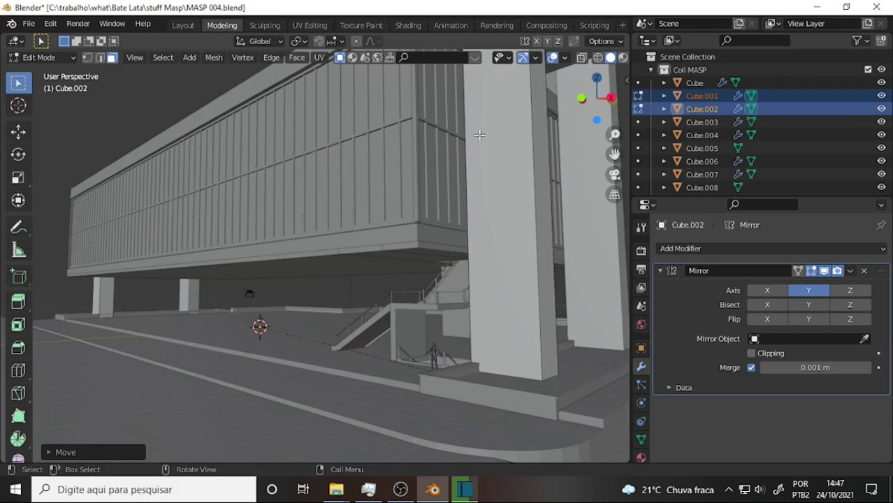
Step: Return to Object Mode and apply the Mirror modifier on Cube.002
mouse_move(475, 133)
middle_down()
mouse_move(442, 133)
mouse_move(453, 147)
mouse_move(479, 140)
middle_up()
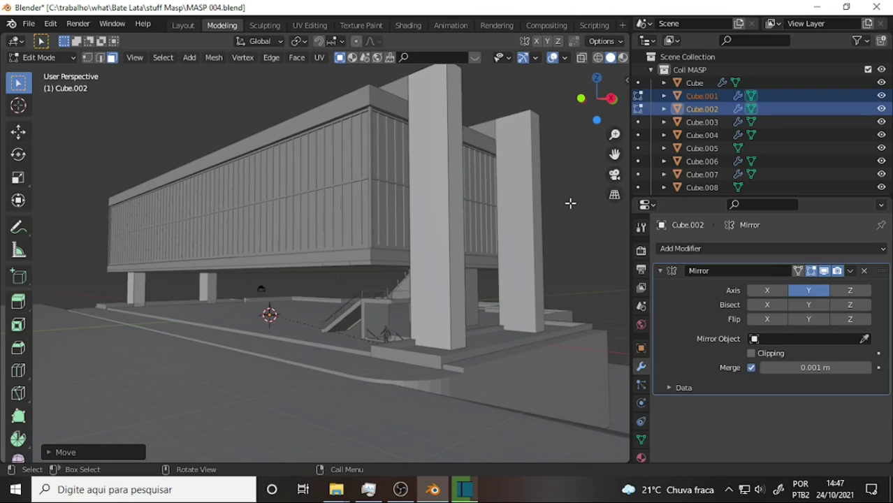
middle_drag(570, 203, 536, 209)
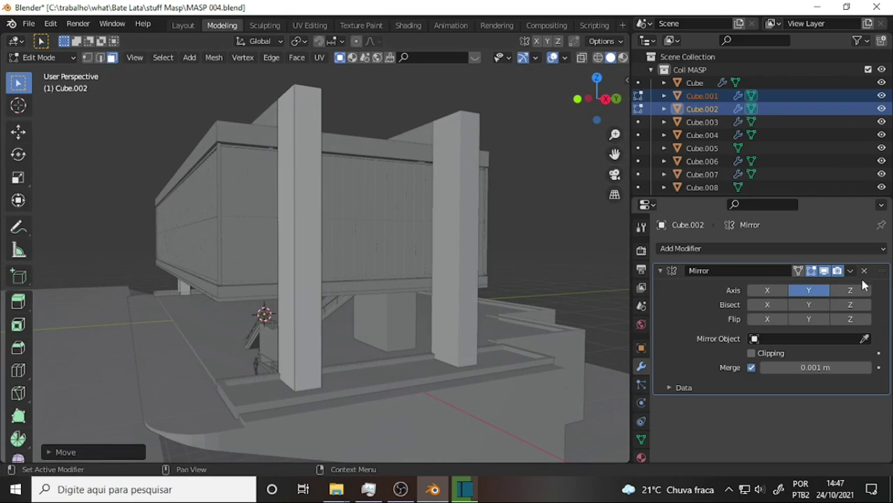
click(851, 271)
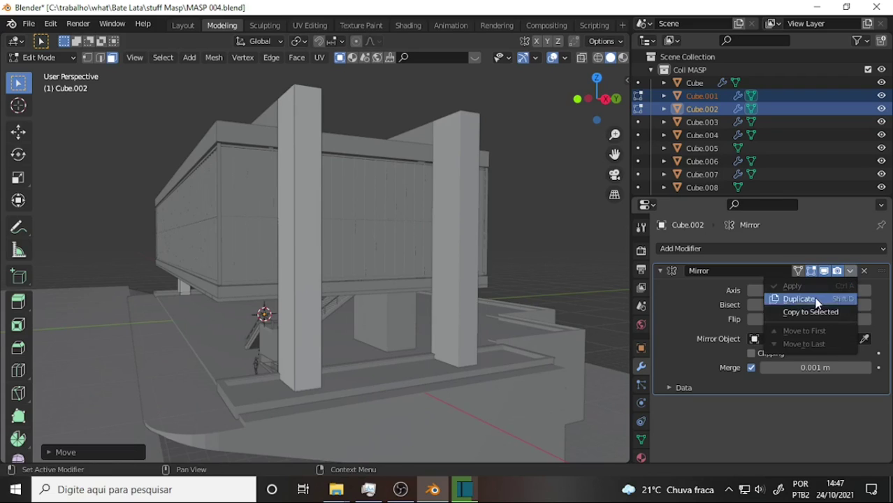
click(40, 57)
click(51, 73)
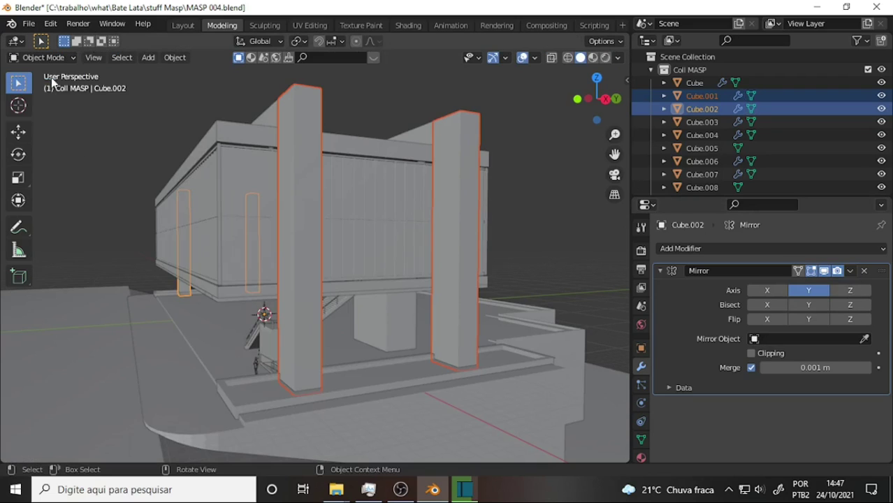
click(850, 272)
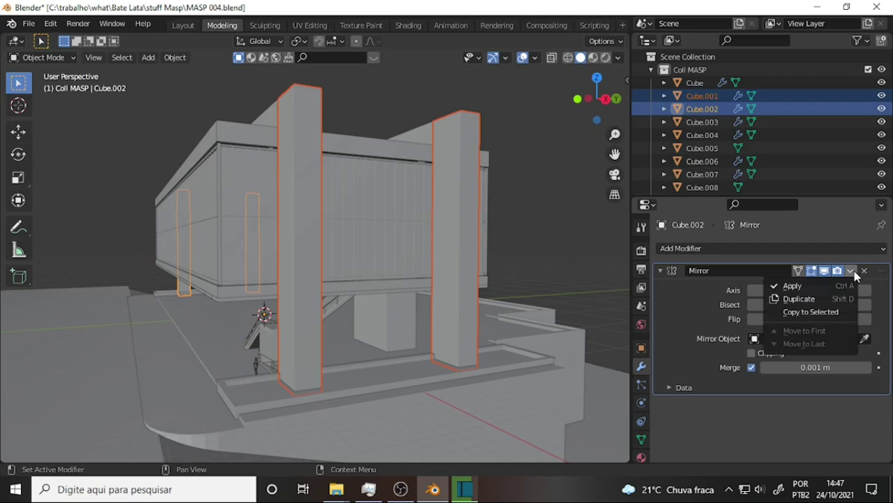
click(816, 285)
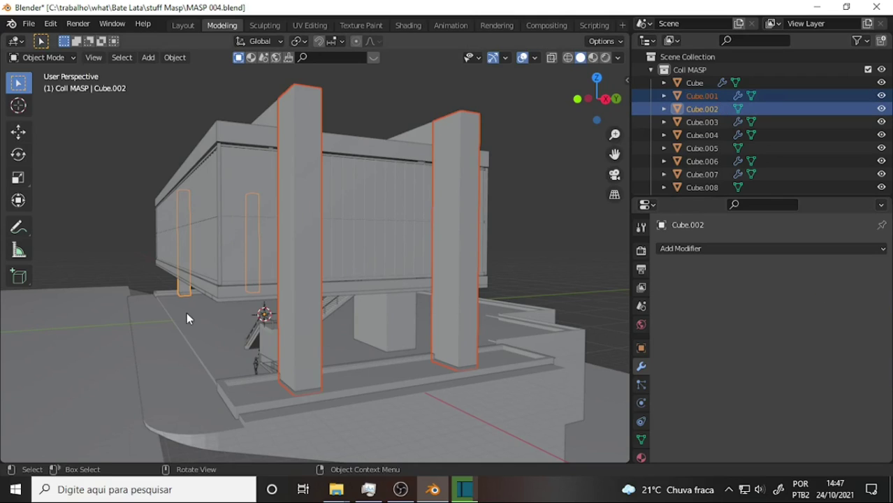
Step: Select the front pillar object Cube.001 on its own and apply its Mirror modifier
click(181, 287)
click(182, 284)
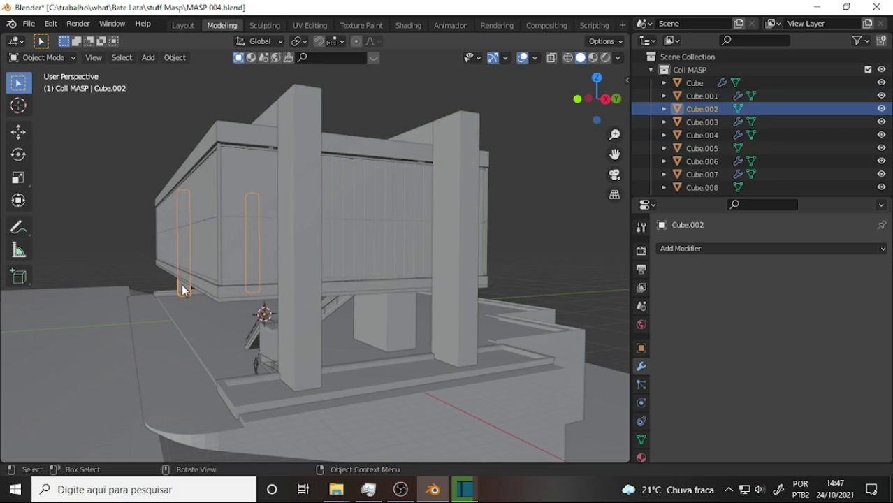
click(702, 96)
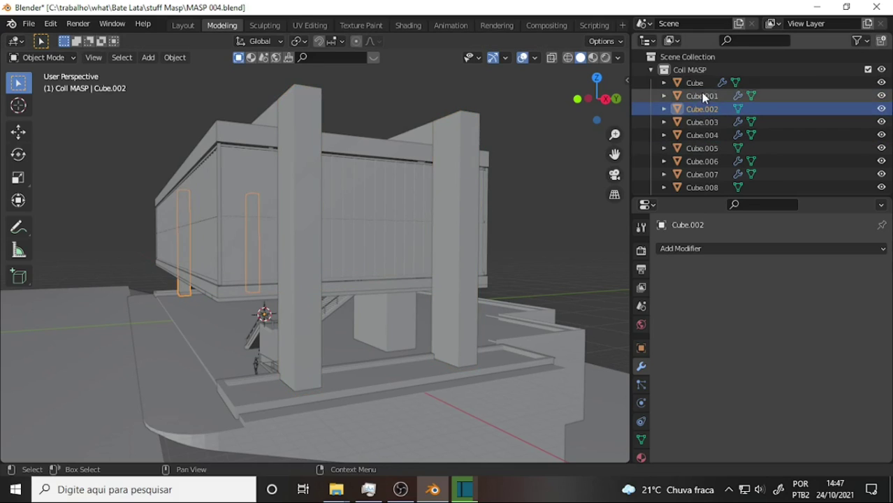
click(850, 272)
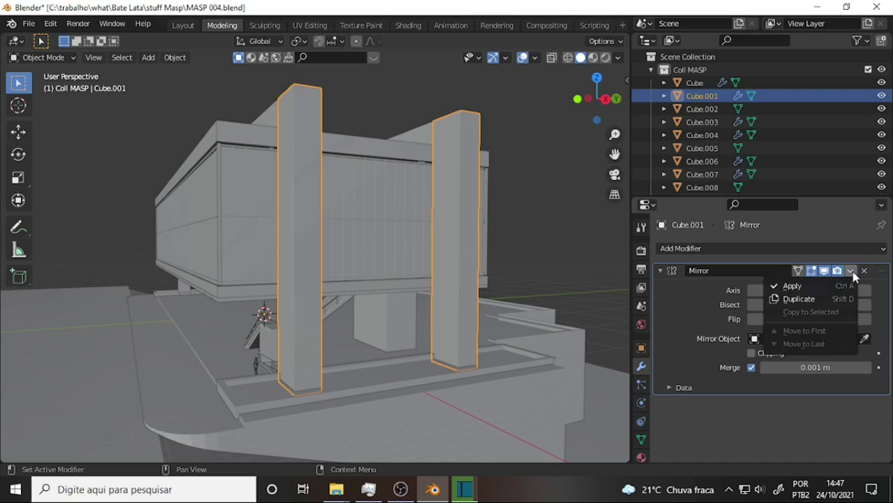
click(807, 286)
Step: In Edit Mode, select all linked geometry of the front pillar nearest the street and separate it into its own object
mouse_move(417, 207)
middle_down()
mouse_move(460, 212)
mouse_move(431, 213)
middle_up()
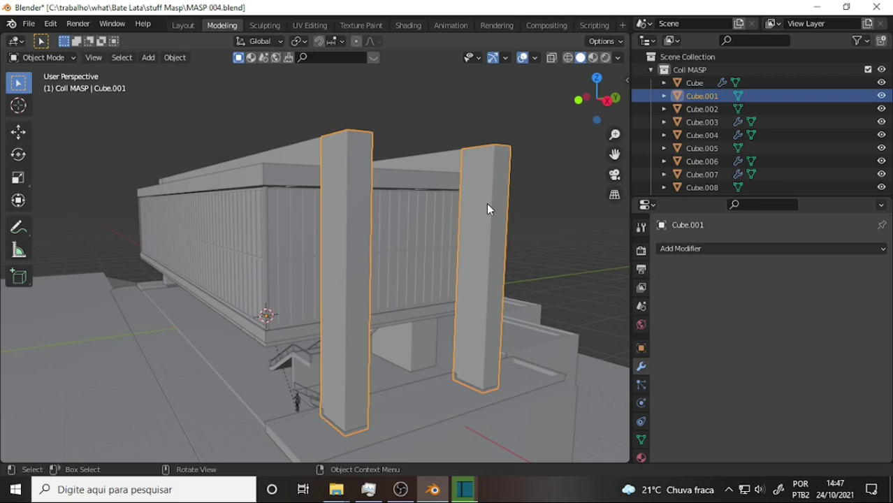
mouse_move(487, 207)
middle_down()
mouse_move(474, 202)
mouse_move(499, 192)
mouse_move(489, 200)
middle_up()
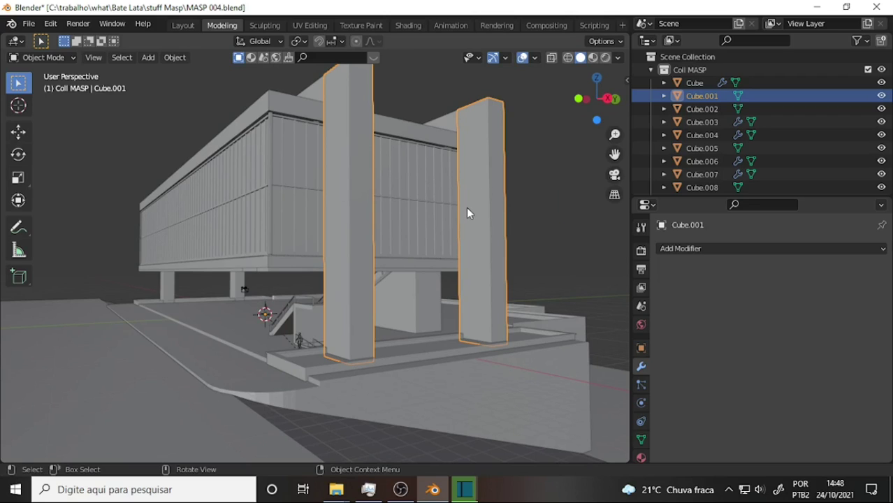
middle_drag(467, 213, 467, 224)
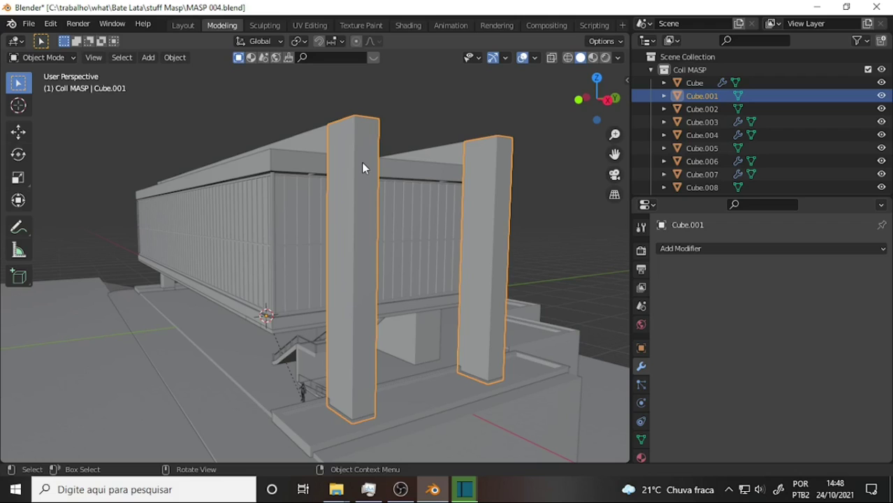
click(60, 58)
click(59, 86)
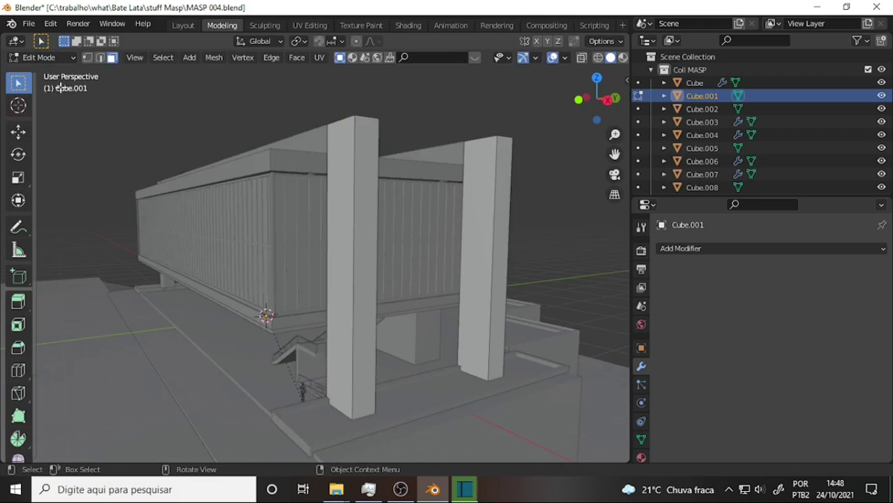
click(365, 228)
key(ctrl+l)
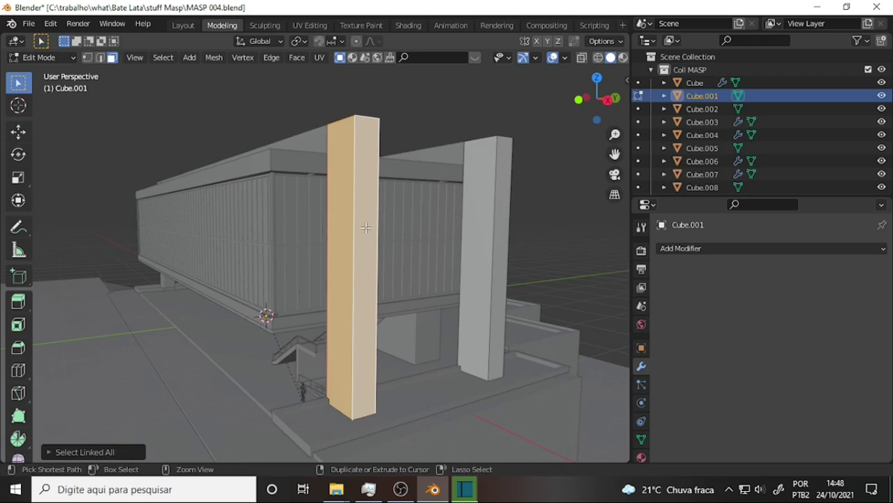
click(213, 58)
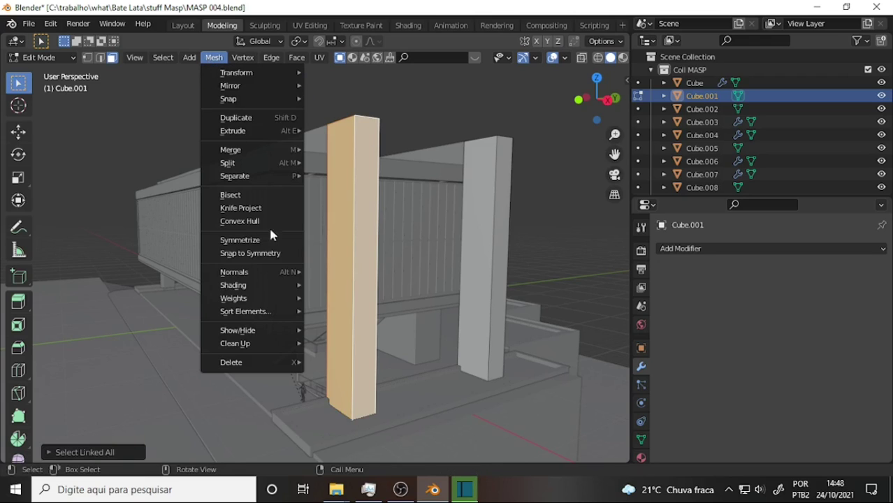
mouse_move(252, 176)
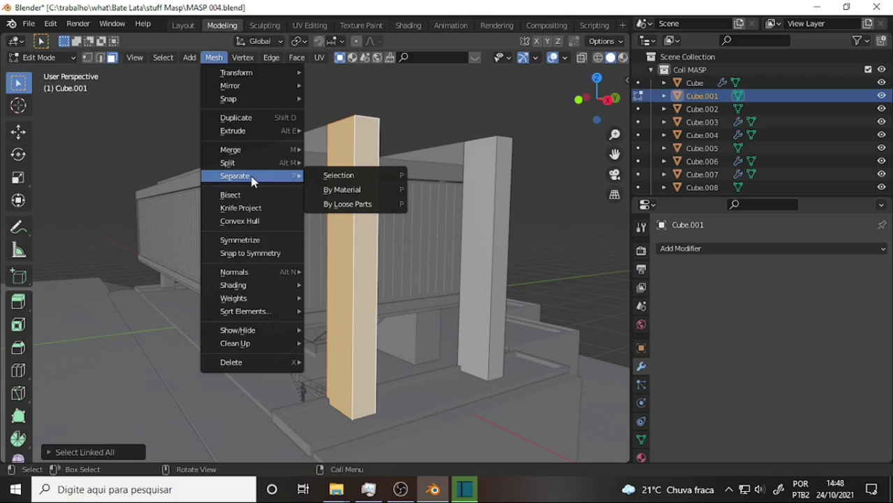
click(362, 174)
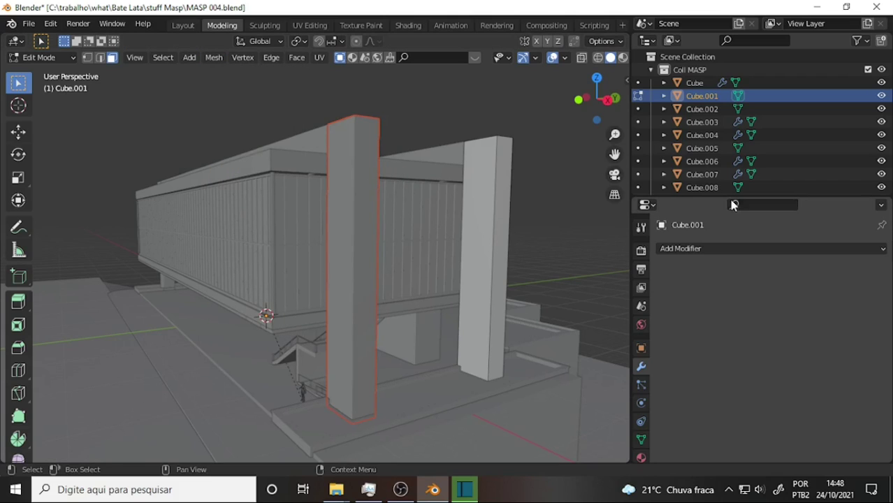
Step: Enlarge the Outliner to show more objects, return to Object Mode, and select the newly separated pillar Cube.031 on its own
drag(731, 196, 733, 448)
scroll(775, 300, down, 5)
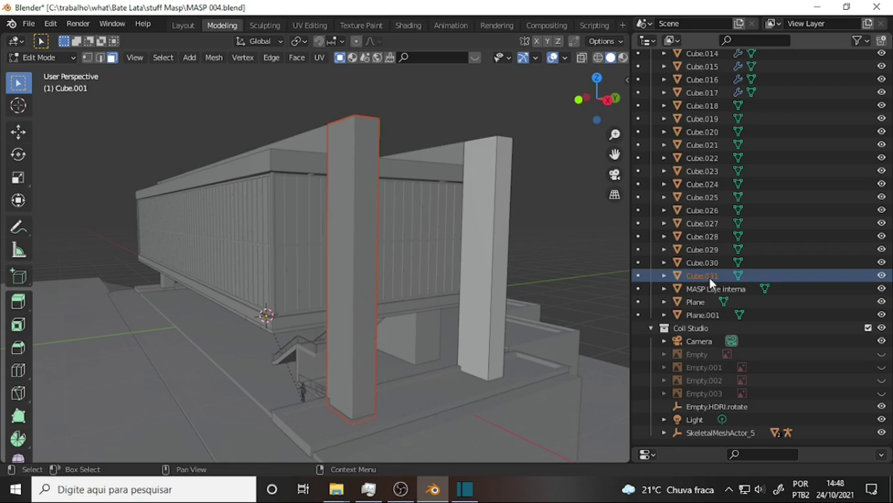
click(39, 58)
click(24, 73)
click(365, 180)
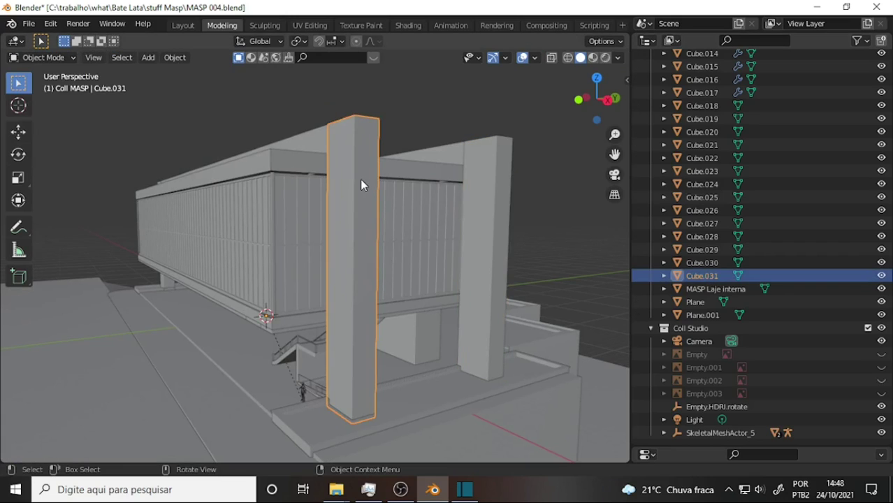
Step: Rename the separated pillar Cube.031 as MASP Pilar 001
double_click(720, 276)
key(Home)
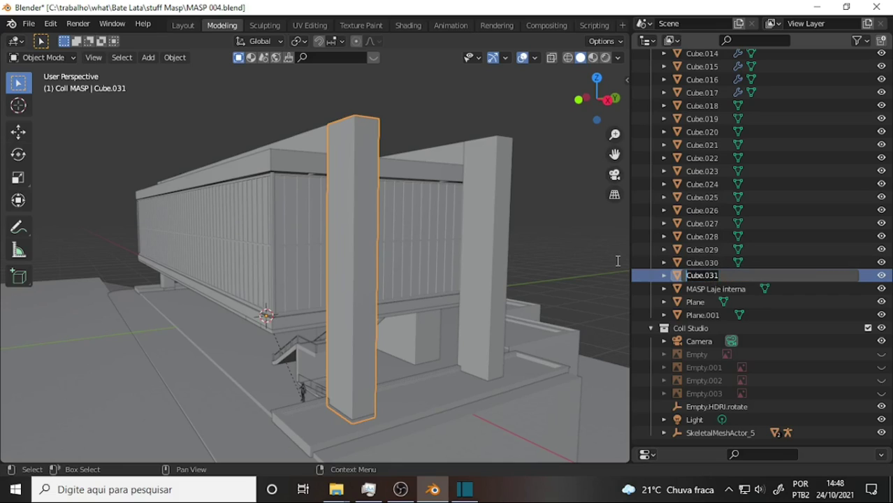
text(MAS)
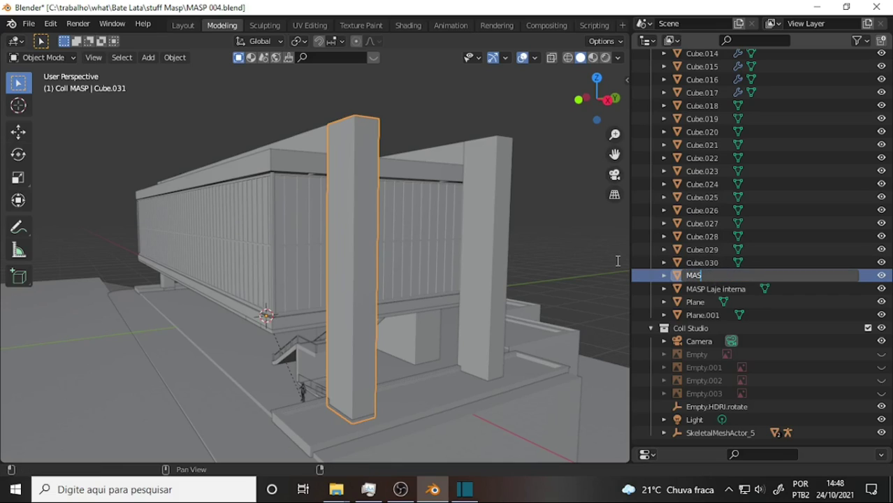
text(P Pilar 001)
key(Return)
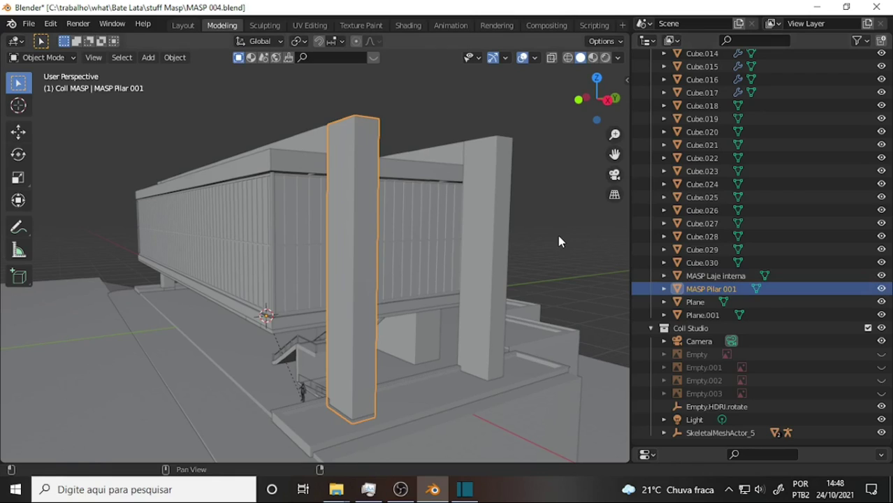
Step: Select the neighbouring pillar Cube.001 and rename it MASP Pilar 002, reusing the first pillar's name with a new number
click(488, 207)
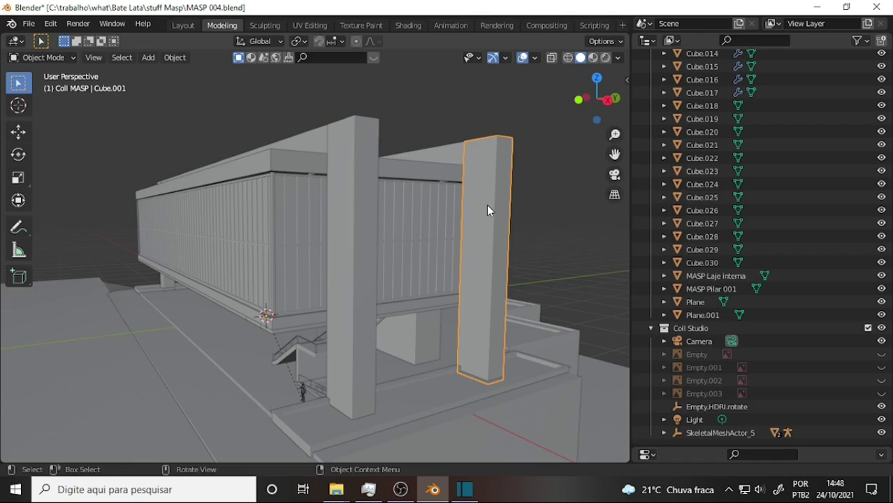
click(712, 288)
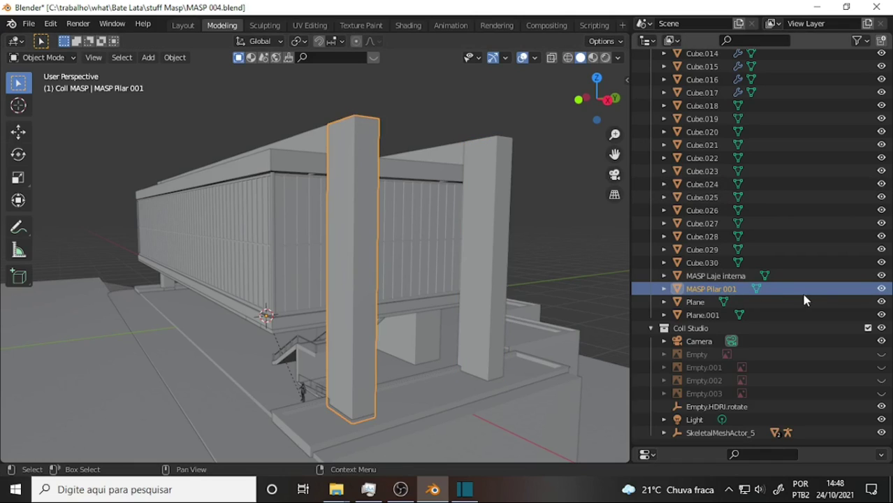
double_click(718, 289)
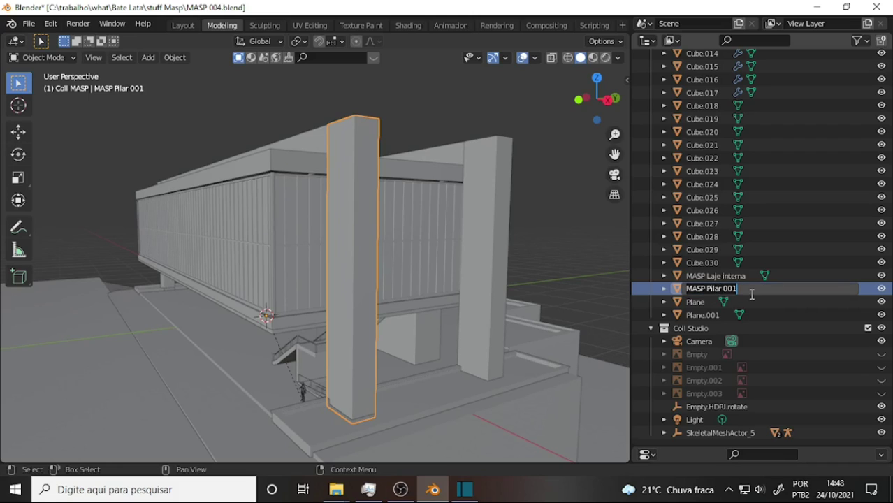
key(Return)
scroll(766, 220, up, 1)
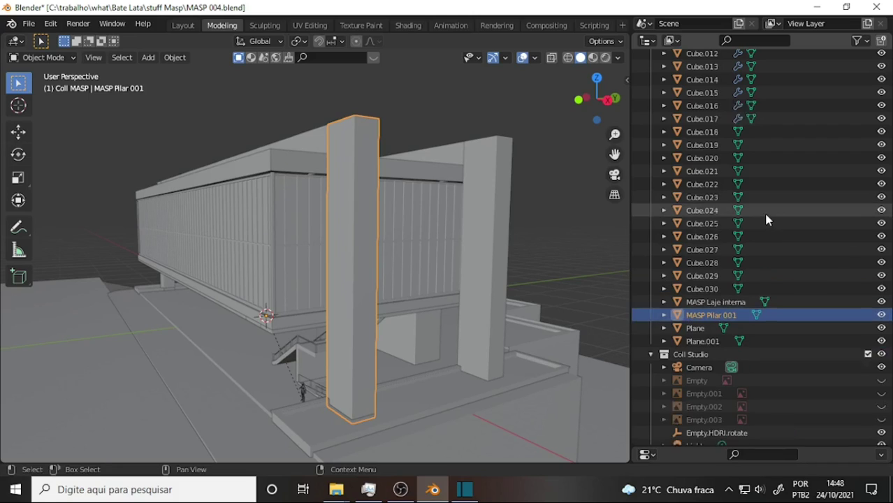
scroll(767, 220, up, 5)
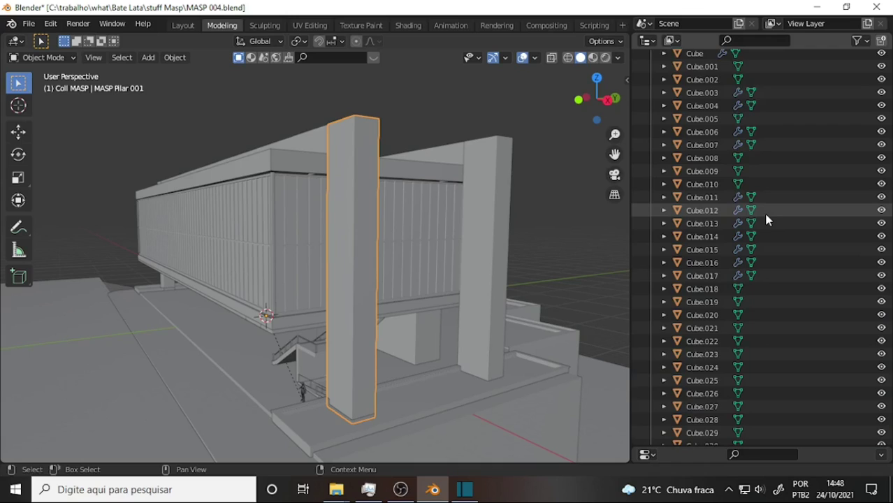
click(580, 194)
click(703, 96)
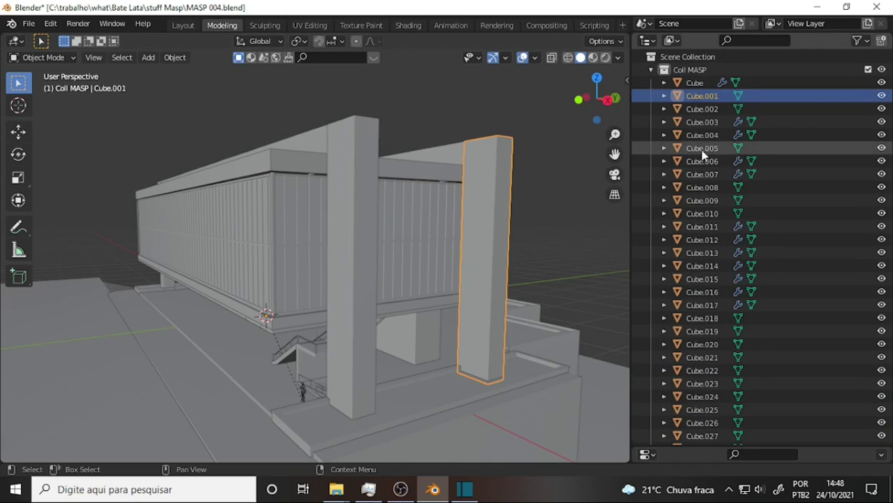
double_click(710, 99)
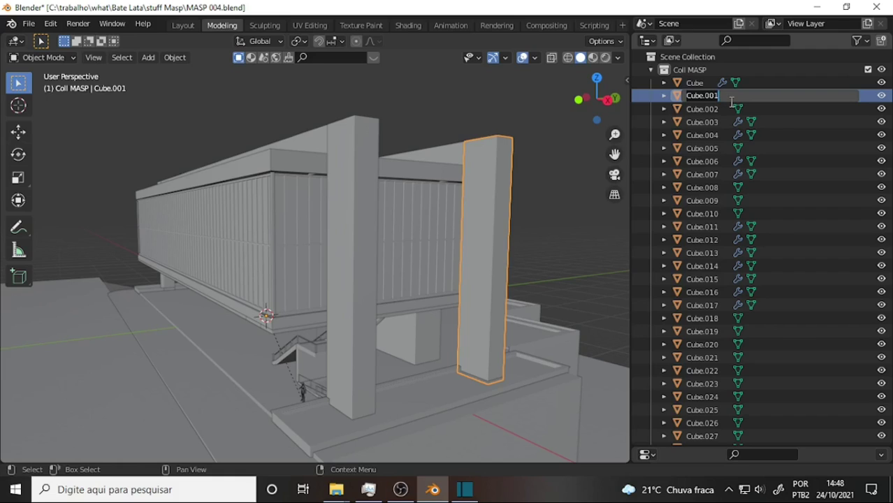
text(MASP Pilar 001)
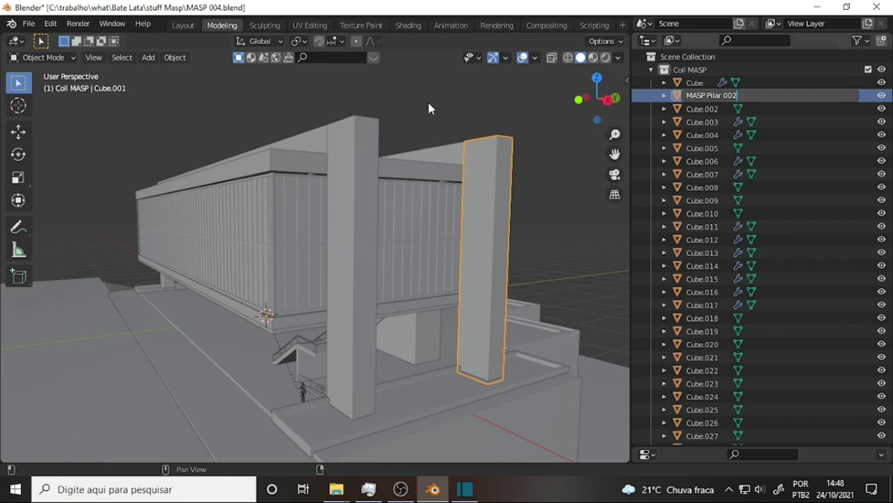
key(Return)
scroll(765, 125, down, 8)
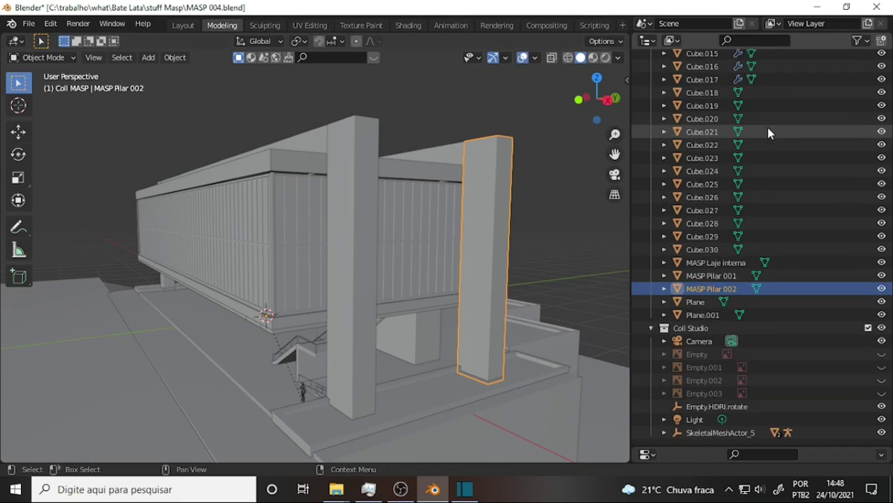
Step: Apply all transforms to MASP Pilar 001
mouse_move(322, 155)
middle_down()
mouse_move(529, 160)
mouse_move(316, 171)
mouse_move(329, 159)
middle_up()
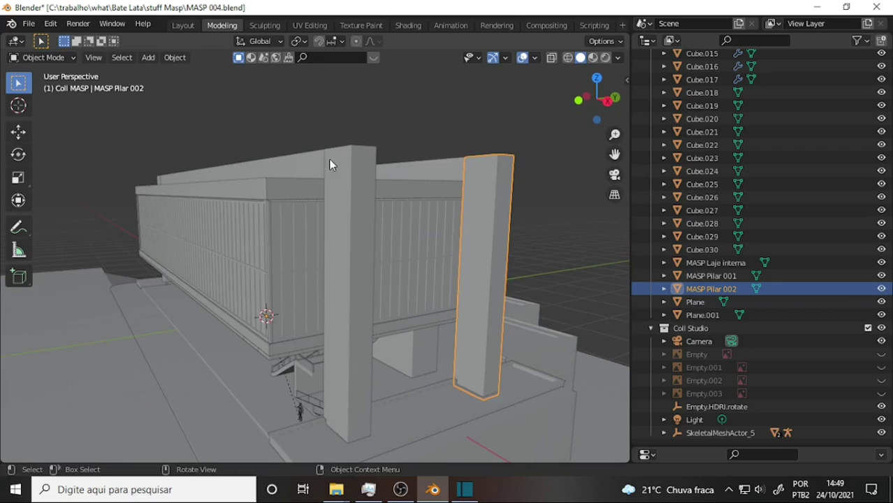
click(357, 184)
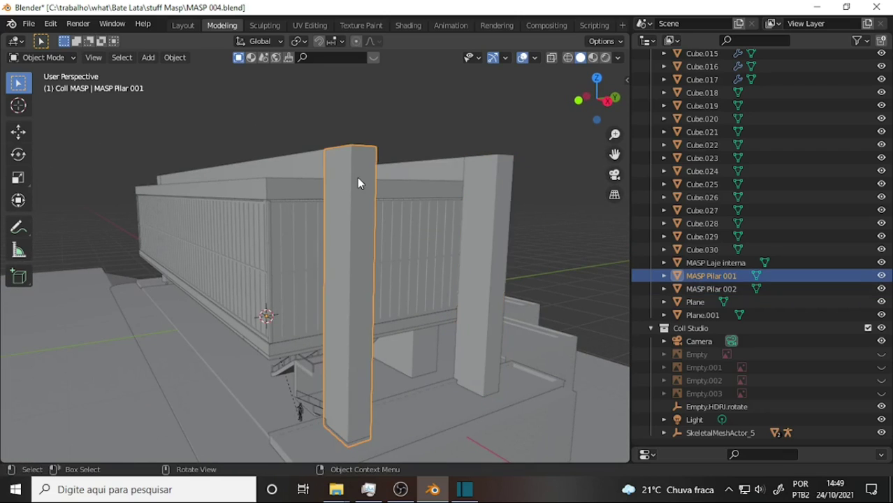
click(173, 57)
mouse_move(212, 129)
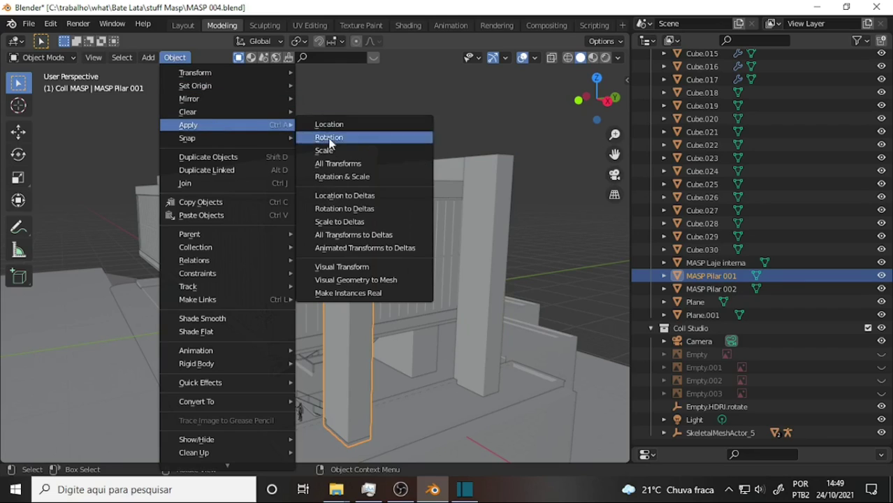
click(338, 164)
Step: Select MASP Pilar 002, show its transform values, apply all transforms to it, and deselect it
click(495, 205)
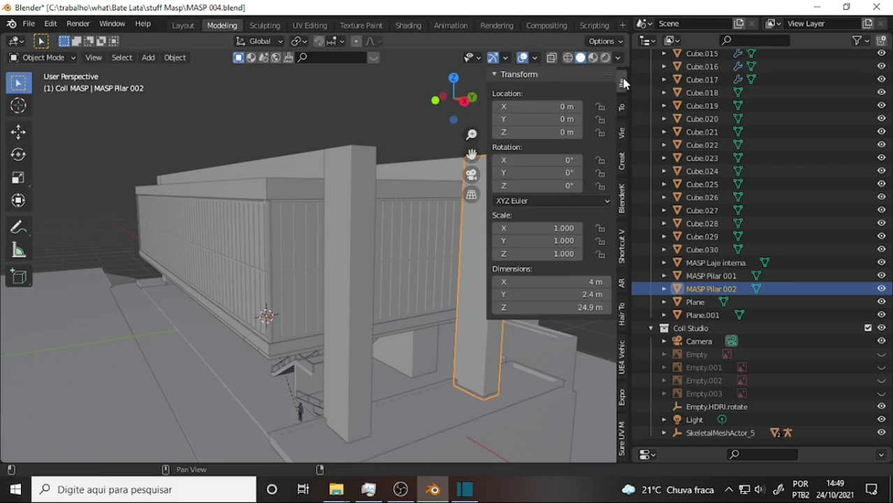
key(n)
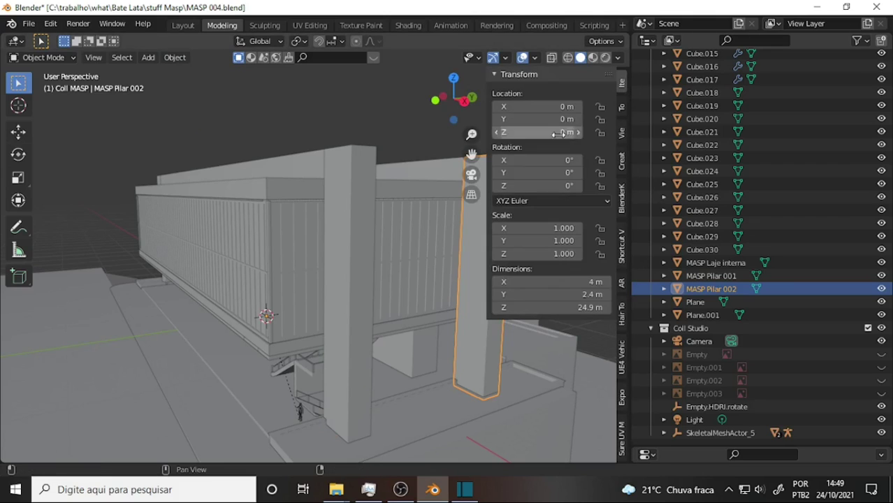
click(175, 58)
mouse_move(199, 128)
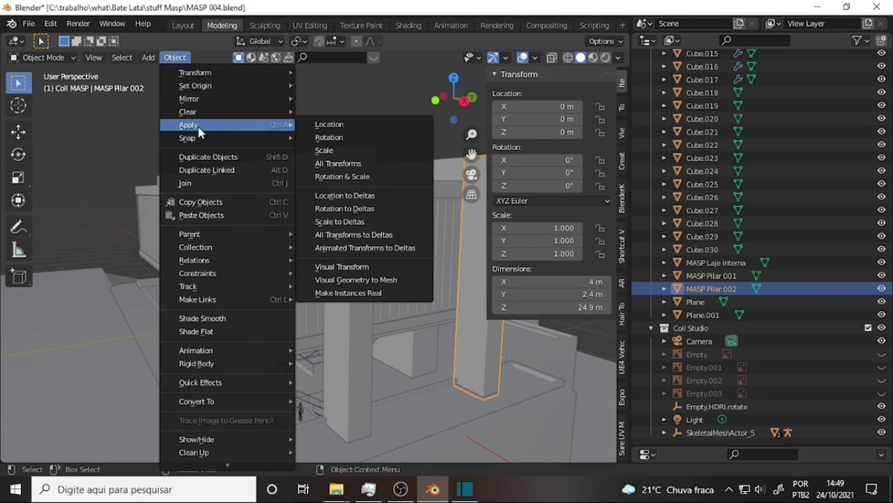
click(368, 169)
click(333, 102)
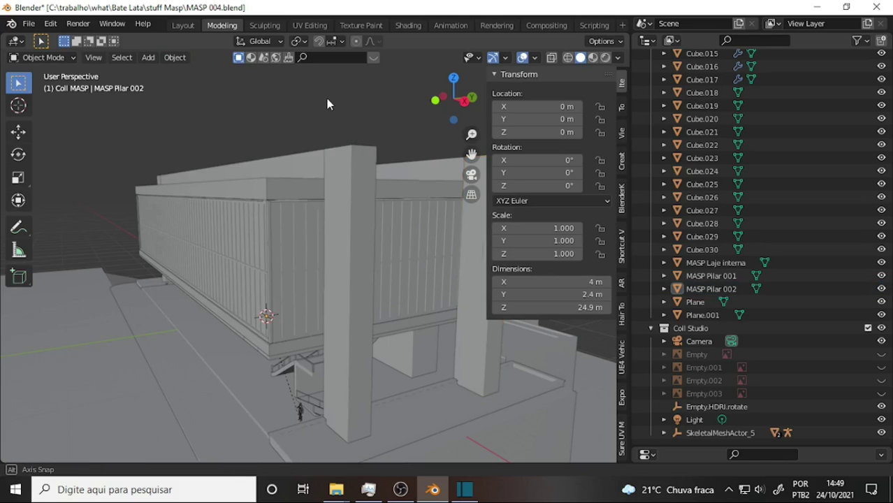
Step: Select MASP Pilar 001 and try a free rotation to test its pivot point
middle_drag(328, 103, 435, 271)
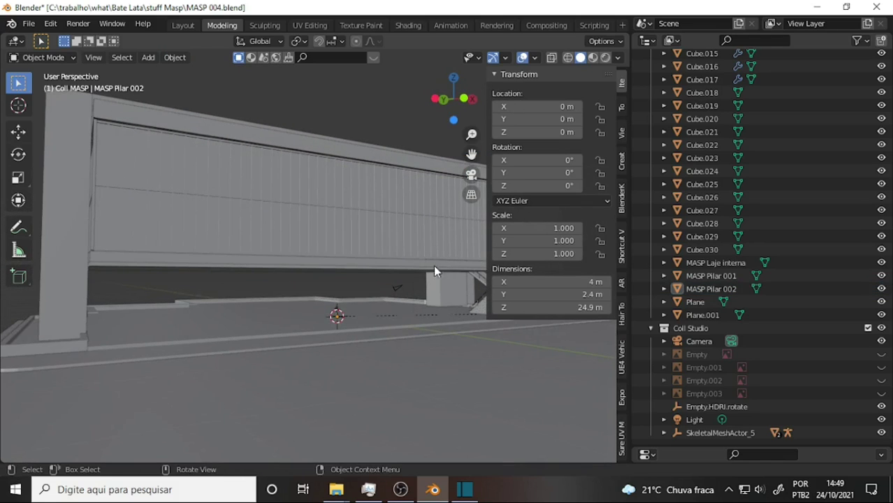
scroll(364, 184, down, 3)
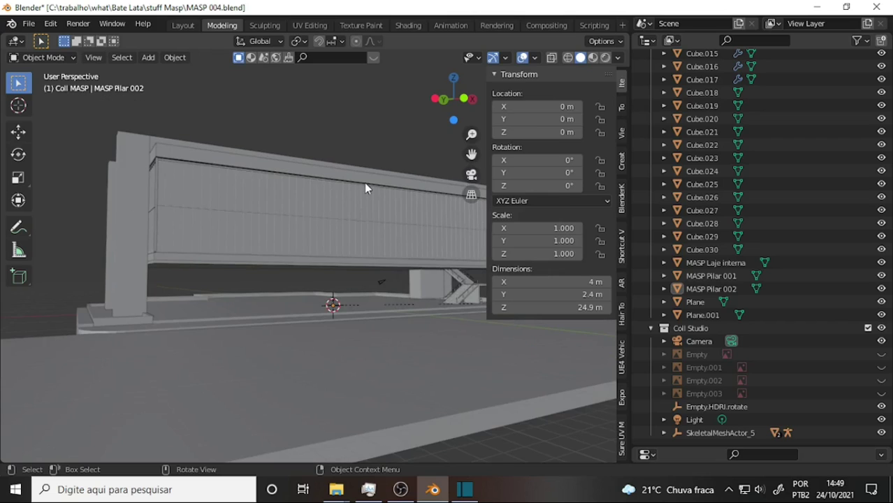
middle_drag(343, 187, 235, 205)
click(375, 250)
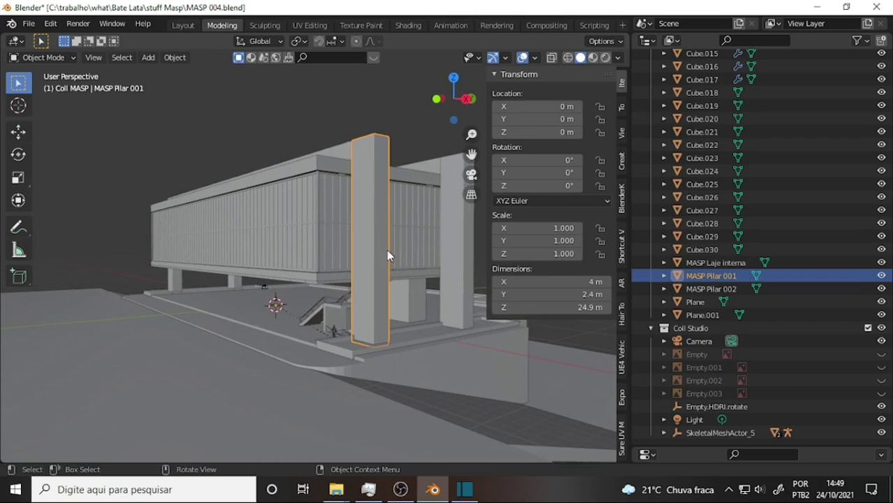
key(r)
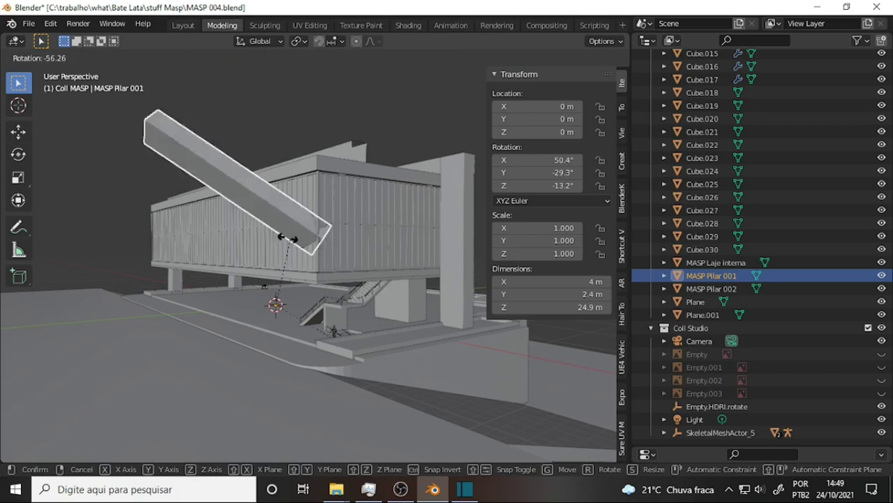
right_click(370, 238)
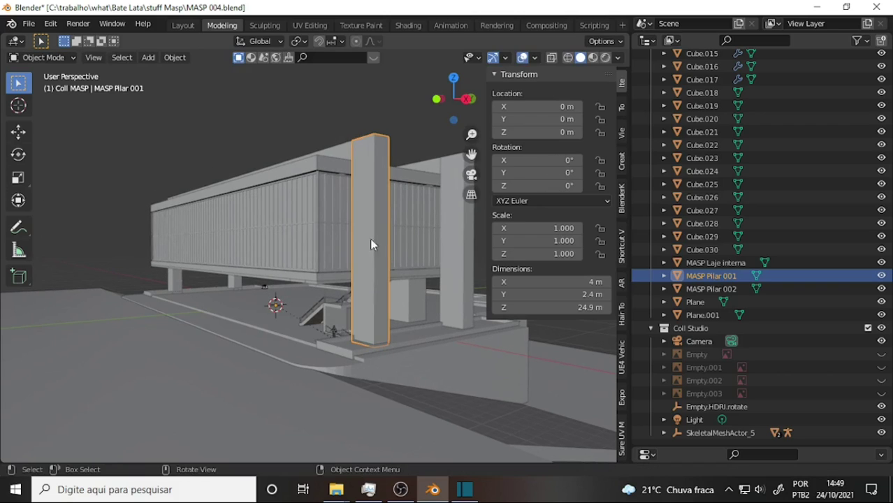
Step: In Edit Mode on the opposite pillar pair Cube.002, select all linked geometry of the pillar nearest the street and separate it by selection
middle_drag(247, 289, 365, 255)
scroll(435, 281, up, 3)
click(293, 207)
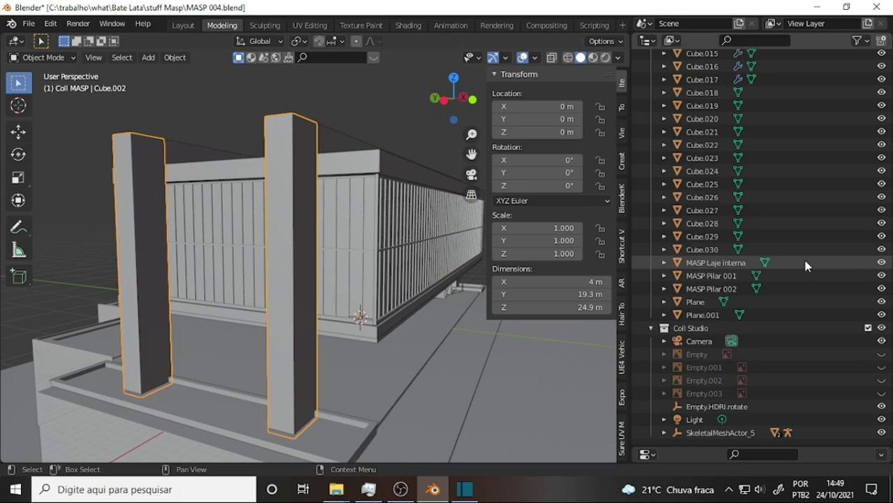
scroll(804, 266, up, 8)
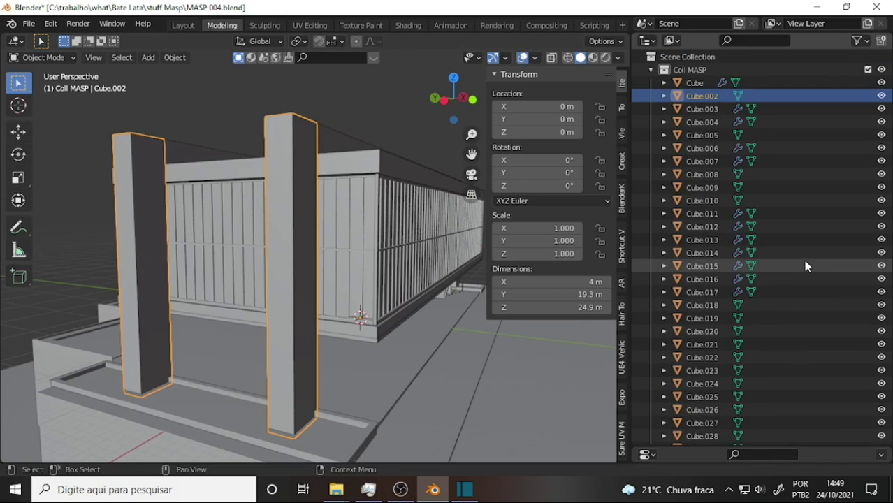
click(56, 60)
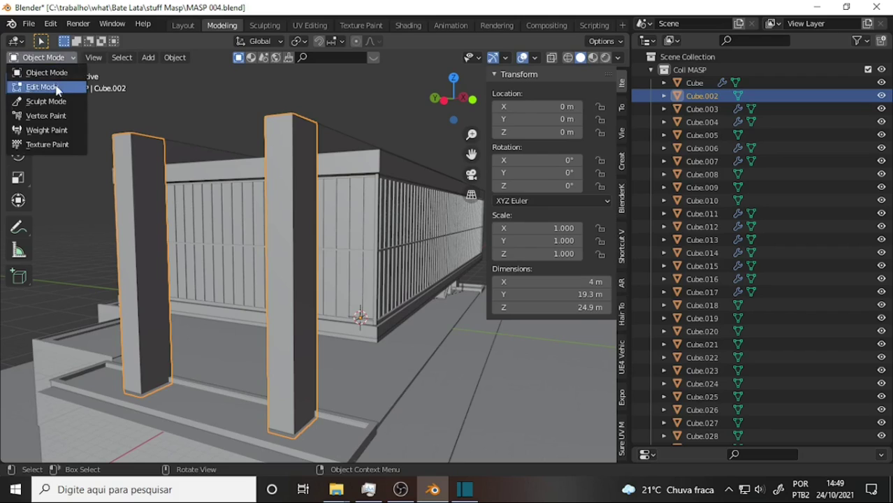
click(56, 87)
click(289, 149)
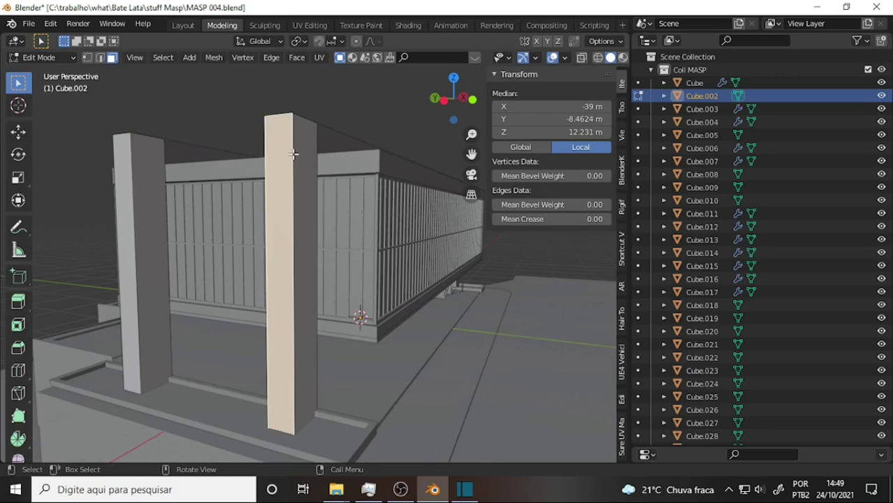
key(ctrl+l)
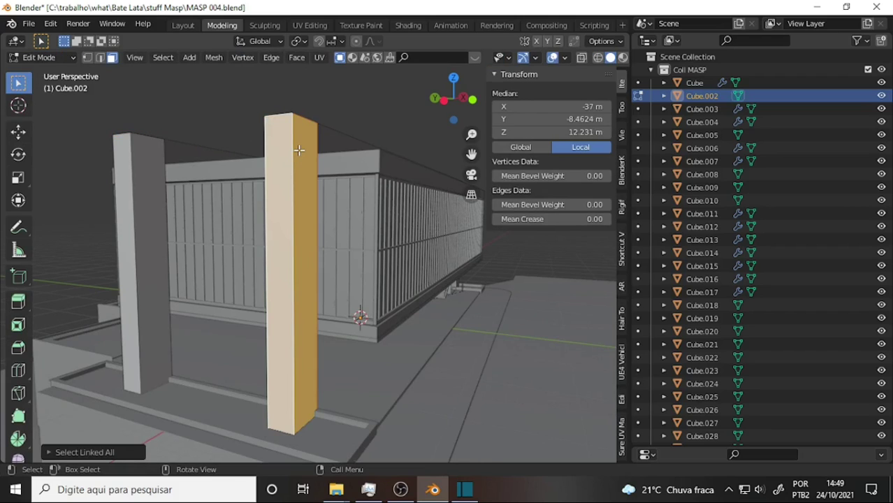
click(212, 58)
mouse_move(252, 180)
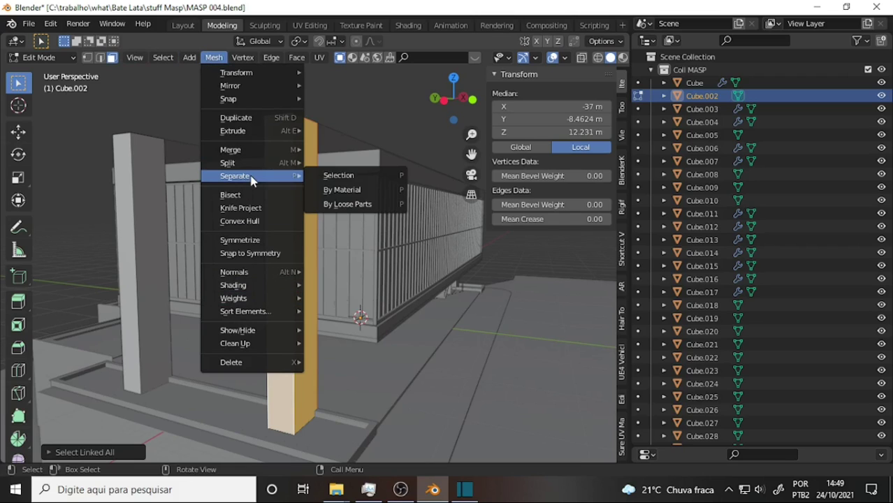
click(380, 175)
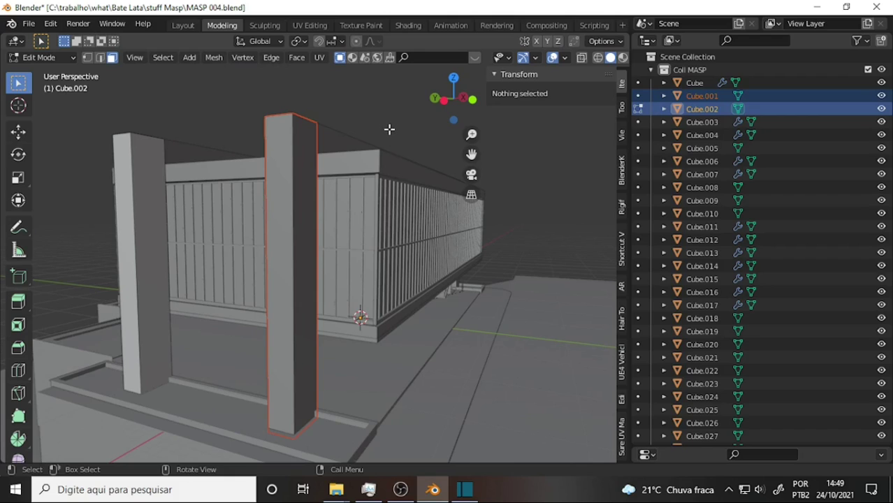
Step: Return to Object Mode and select only the pillar just separated from Cube.002
click(42, 57)
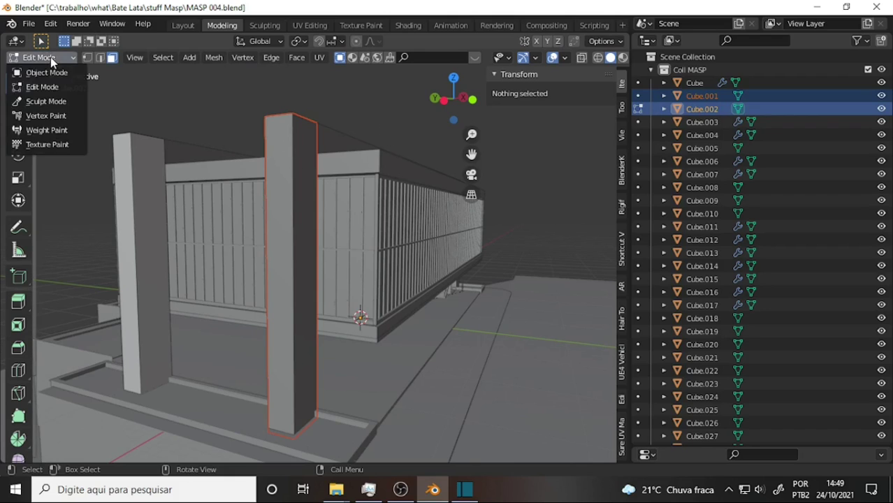
click(40, 73)
click(299, 146)
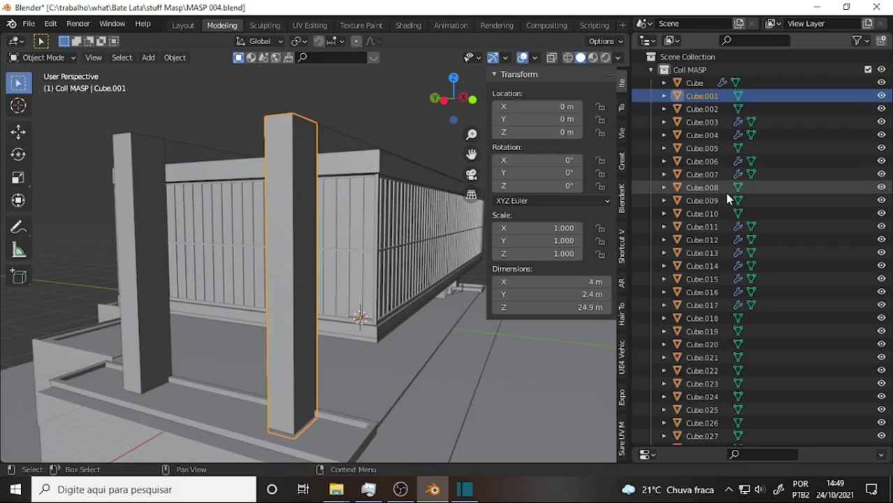
Step: Rename the selected street-side pillar, Cube.001, as MASP Pilar 003
double_click(709, 95)
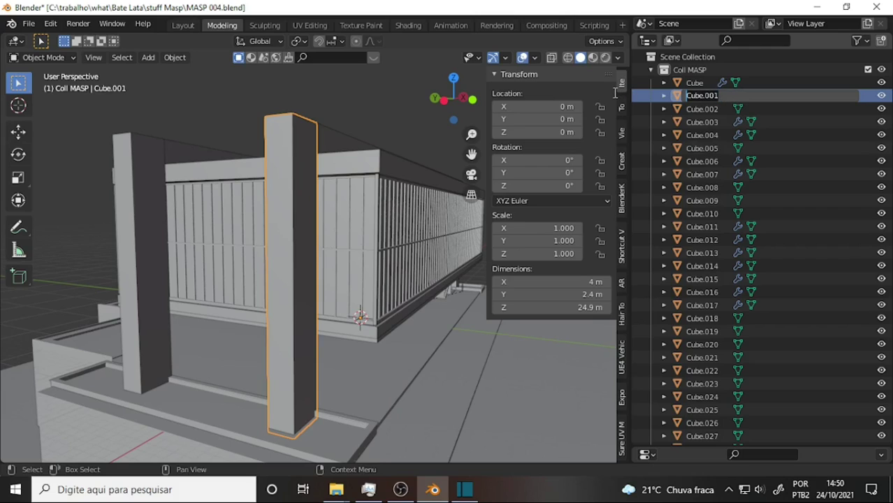
text(MASP Pilar 001)
text(3)
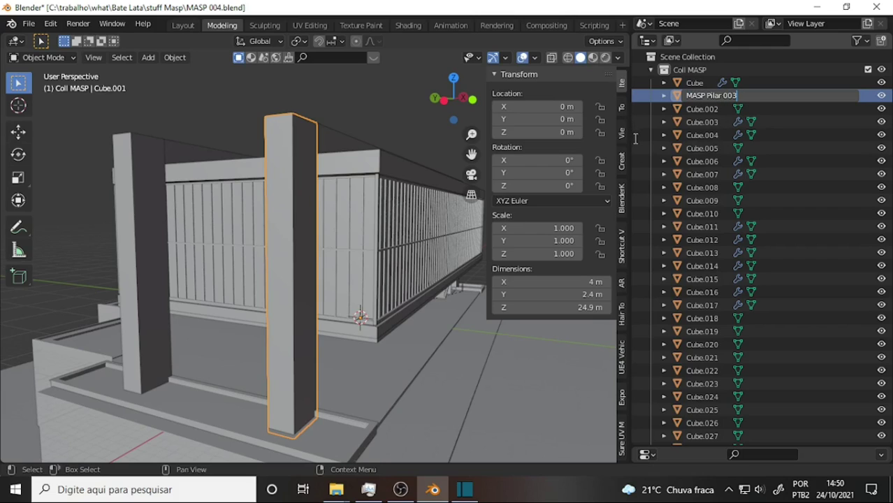
key(Return)
Step: Select the remaining pillar of the pair, Cube.002, and rename it as MASP Pilar 004
click(130, 168)
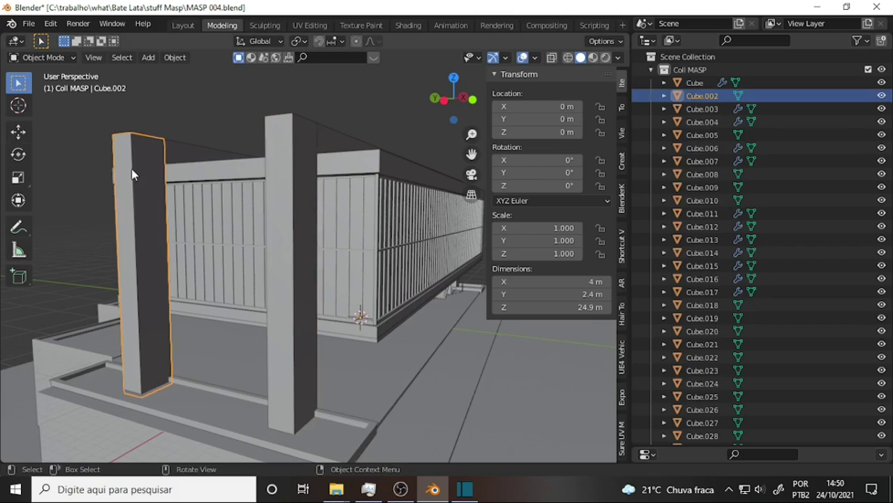
double_click(707, 96)
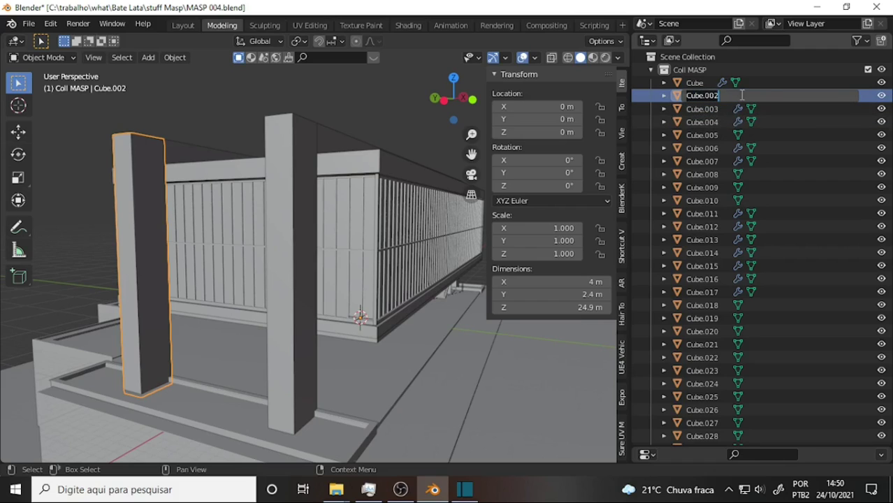
text(MASP Pilar 001)
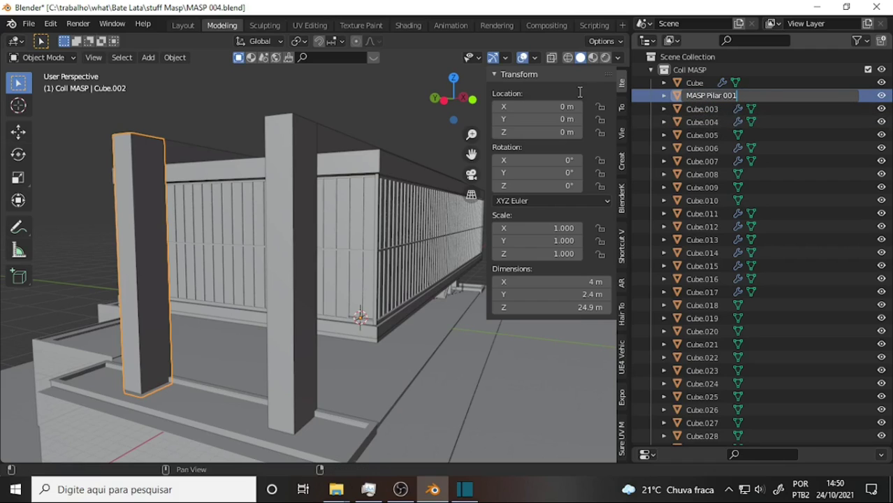
text(4)
key(Return)
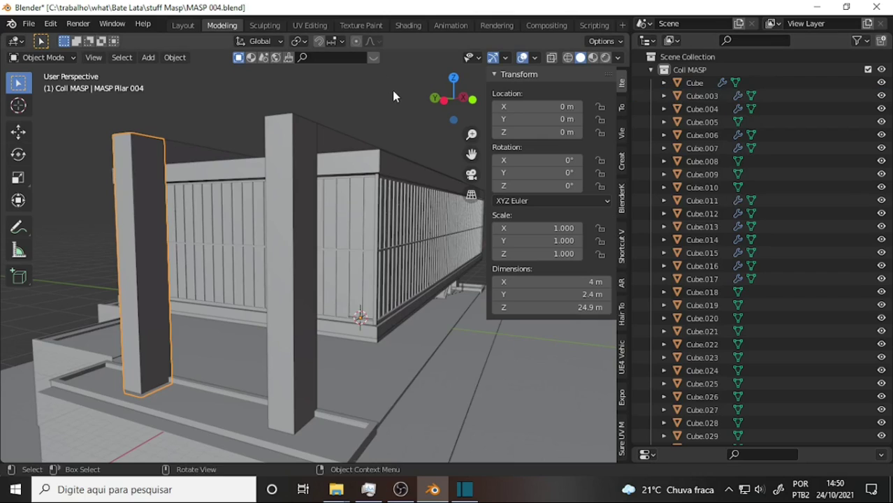
Step: Apply the scale of MASP Pilar 004
mouse_move(392, 91)
middle_down()
mouse_move(255, 104)
mouse_move(502, 70)
mouse_move(377, 84)
middle_up()
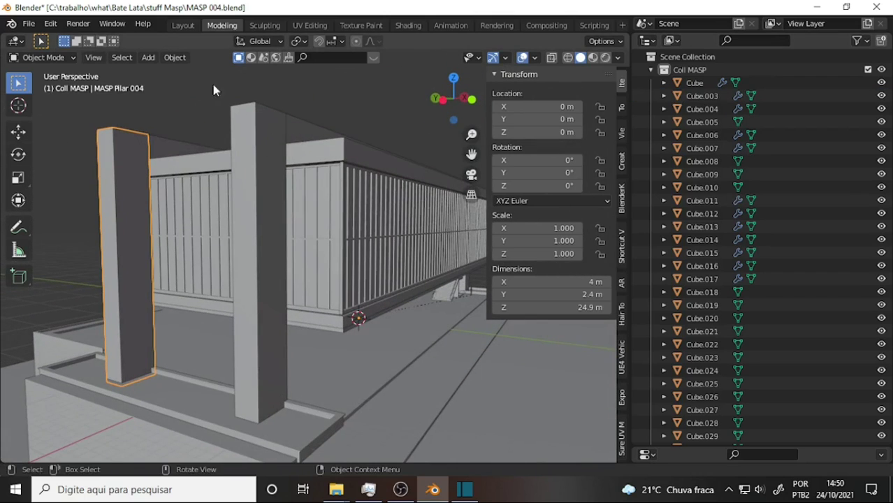
click(175, 57)
mouse_move(207, 130)
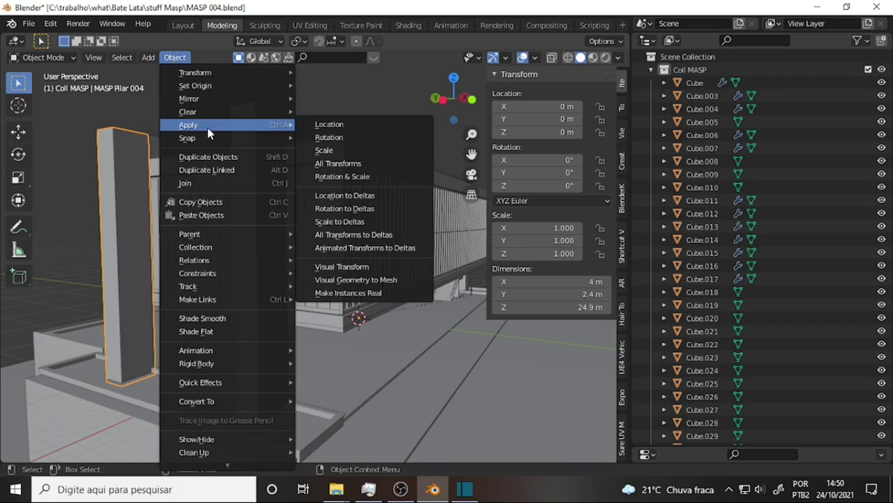
click(323, 150)
Step: Select MASP Pilar 003 and apply all transforms to it
click(264, 153)
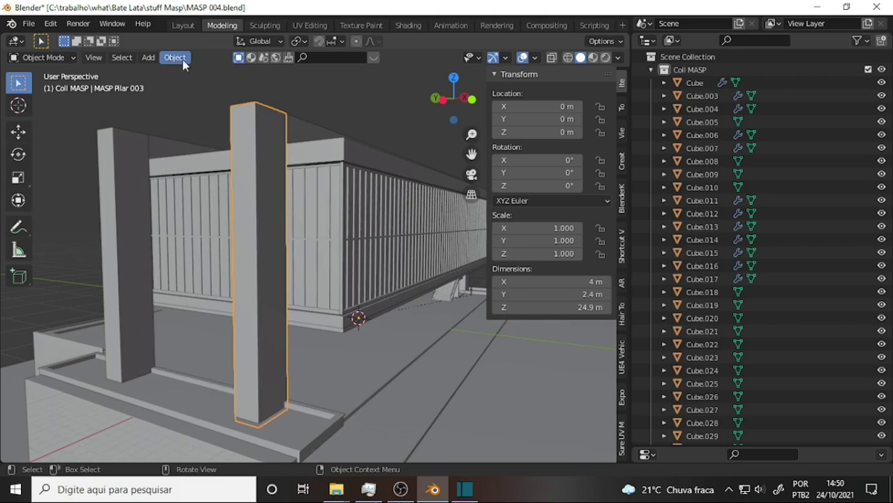
click(174, 57)
mouse_move(216, 125)
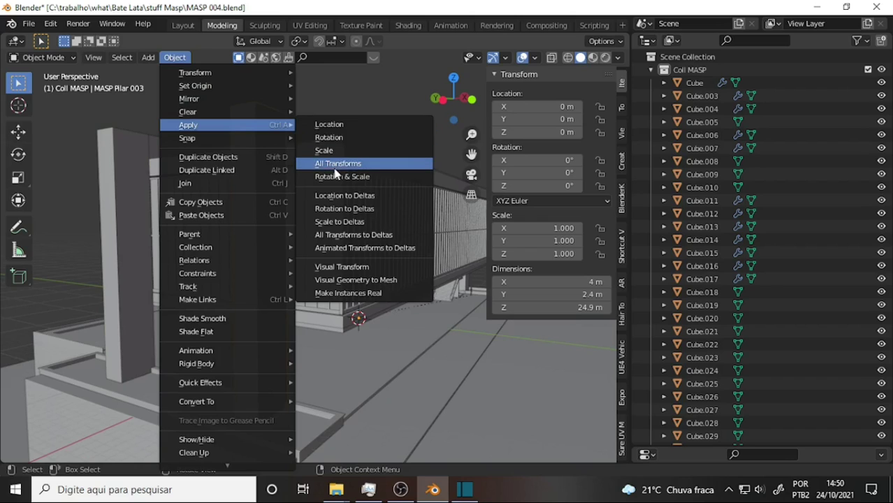
click(335, 167)
Step: Select the internal slab MASP Laje interna and apply all transforms to it
middle_drag(399, 99, 187, 128)
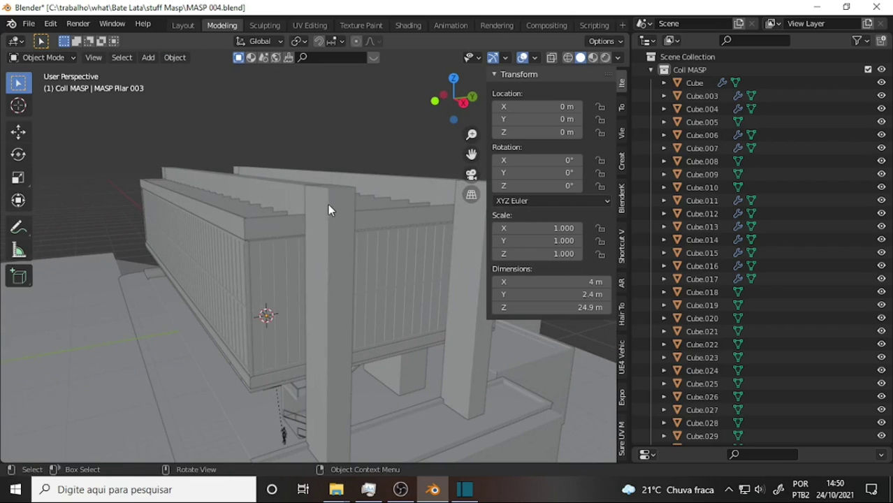
middle_drag(338, 239, 319, 219)
scroll(319, 219, down, 4)
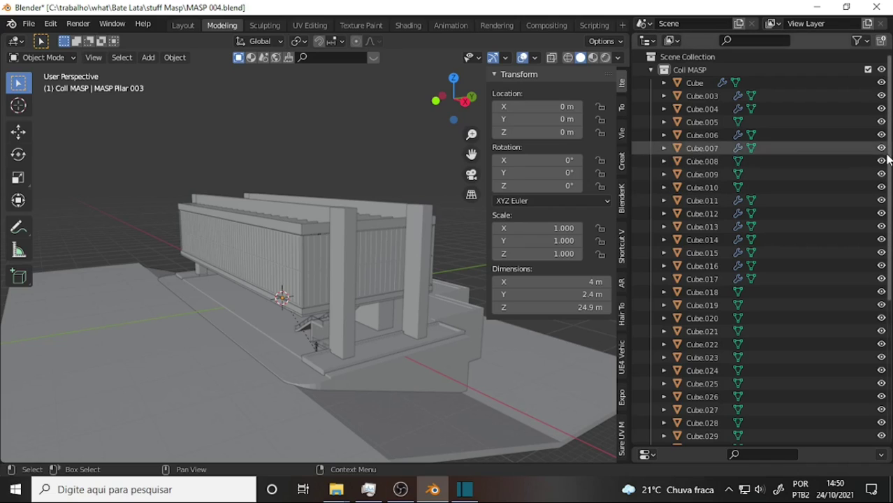
scroll(891, 162, down, 8)
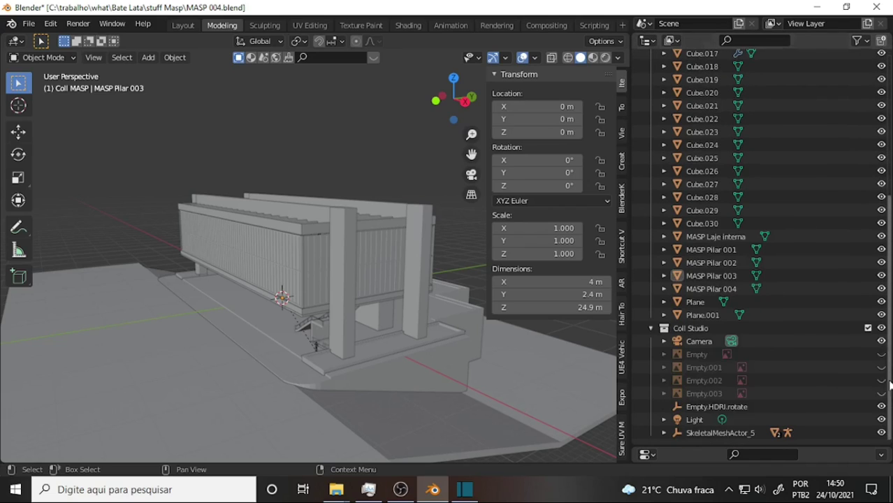
click(707, 238)
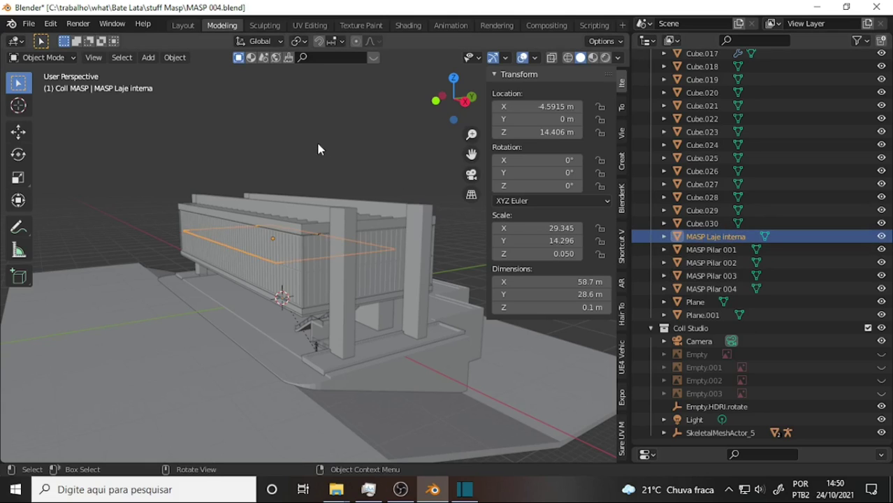
key(KP_Decimal)
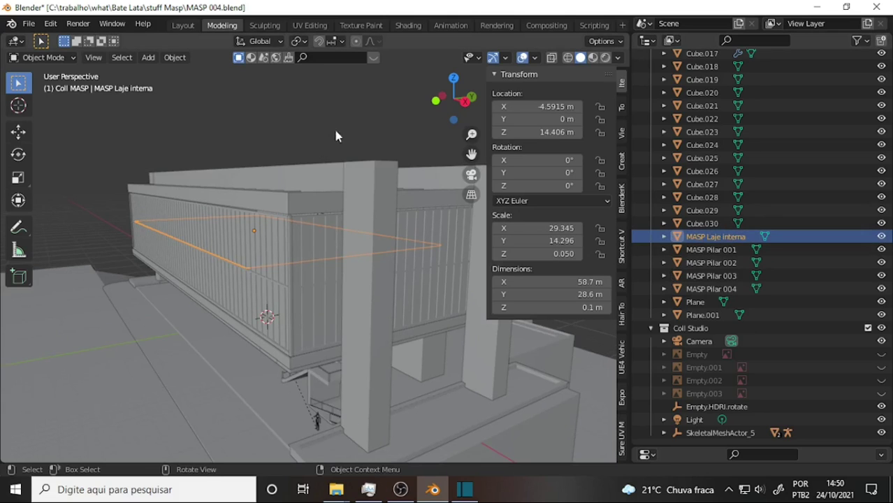
click(176, 58)
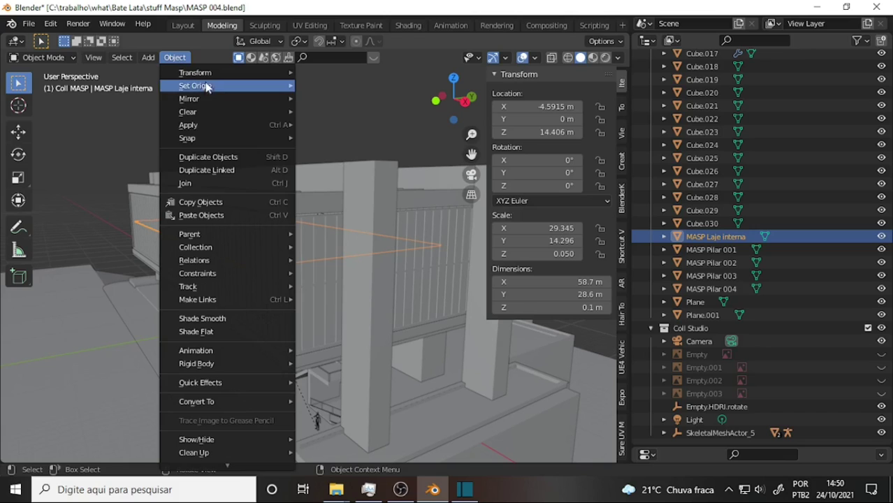
mouse_move(225, 125)
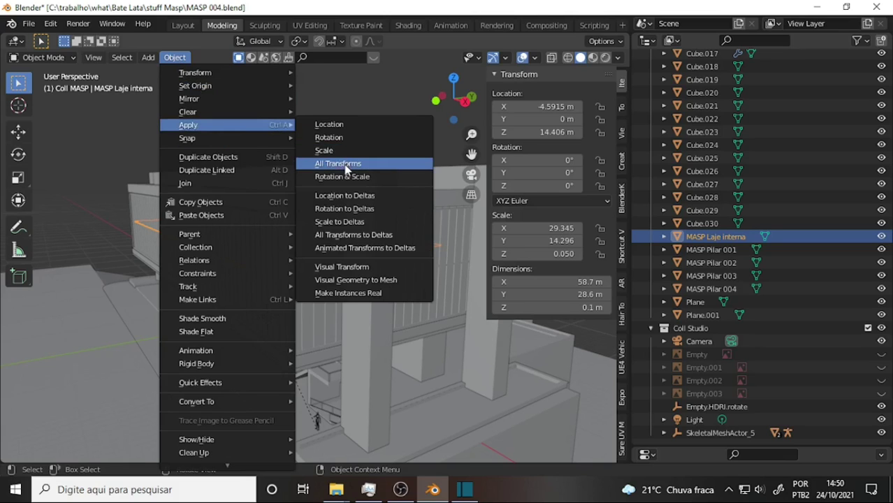
click(346, 165)
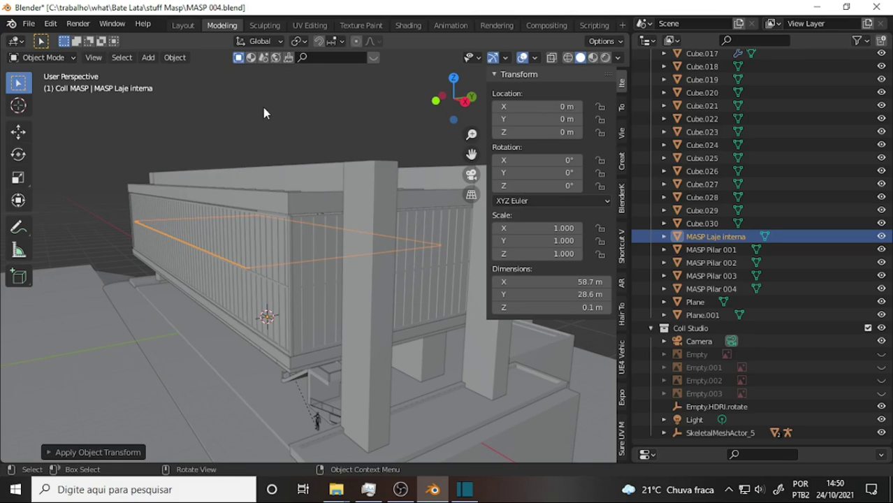
Step: Examine the selected internal slab from inside the building
middle_drag(264, 113, 336, 134)
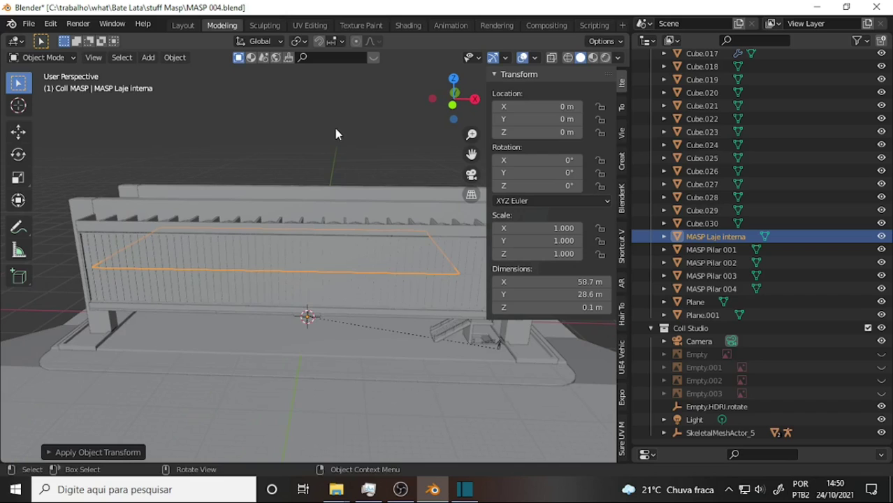
scroll(336, 134, up, 3)
scroll(332, 132, up, 5)
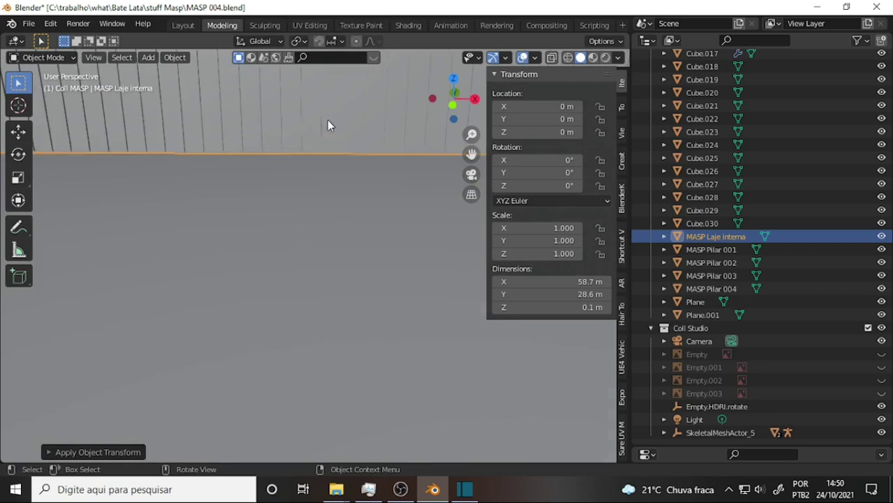
middle_drag(342, 127, 214, 129)
scroll(235, 150, down, 2)
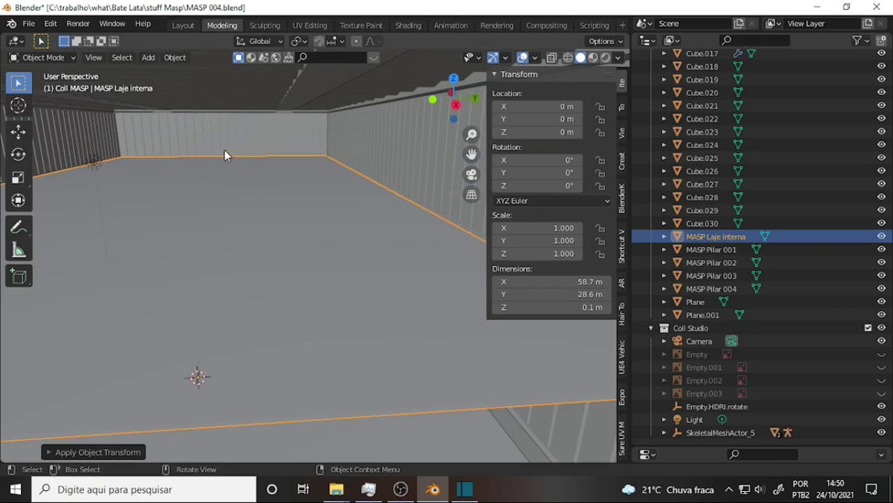
scroll(252, 148, down, 3)
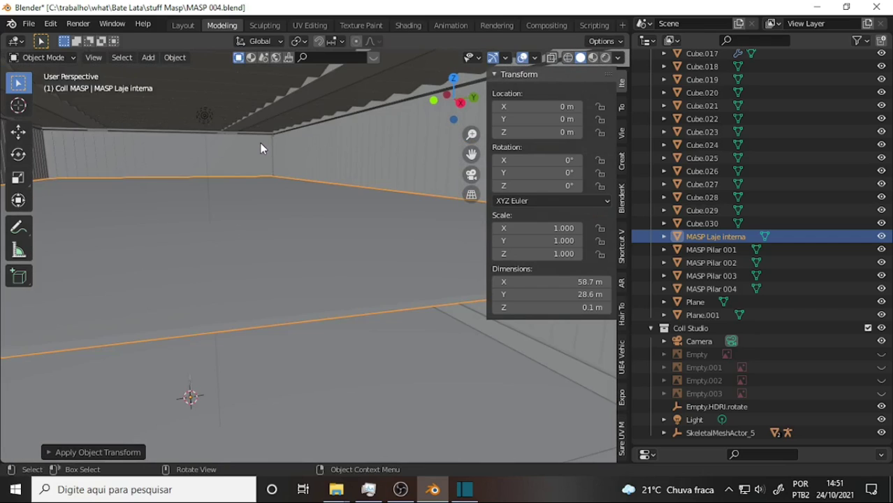
click(277, 224)
click(344, 210)
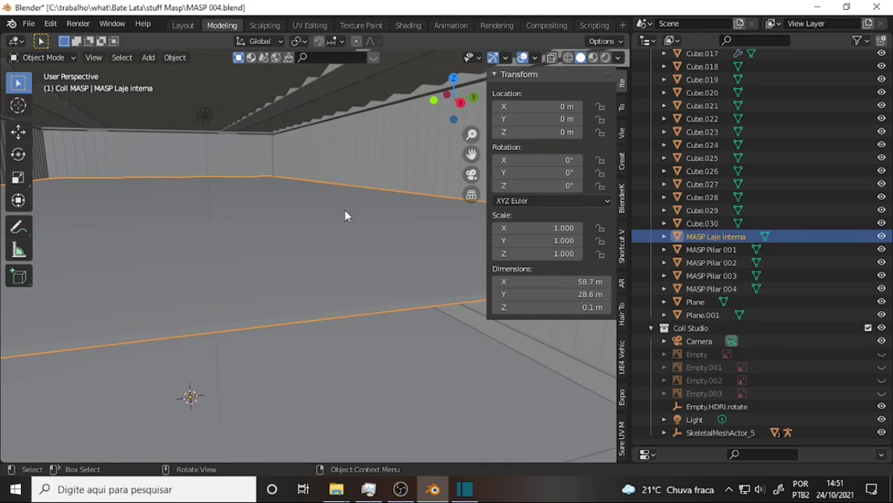
Step: Switch to the Shading workspace and set the Shader Editor from World to Object shaders
click(409, 26)
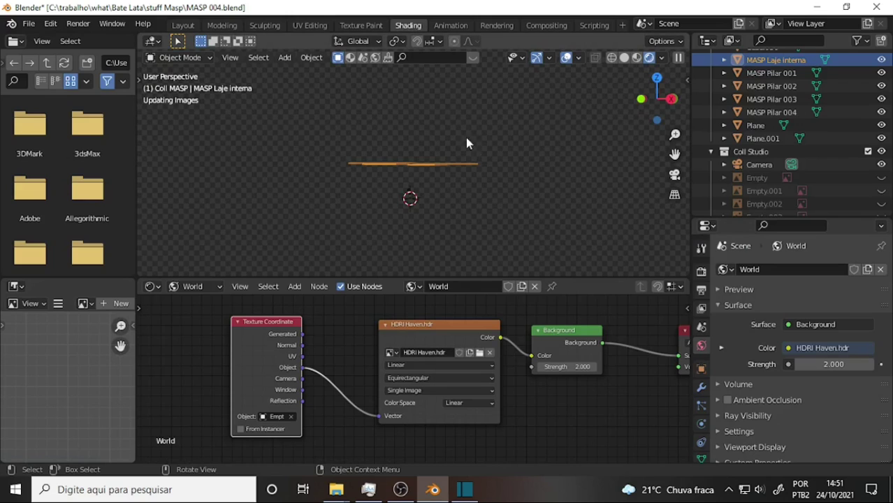
click(195, 287)
click(195, 302)
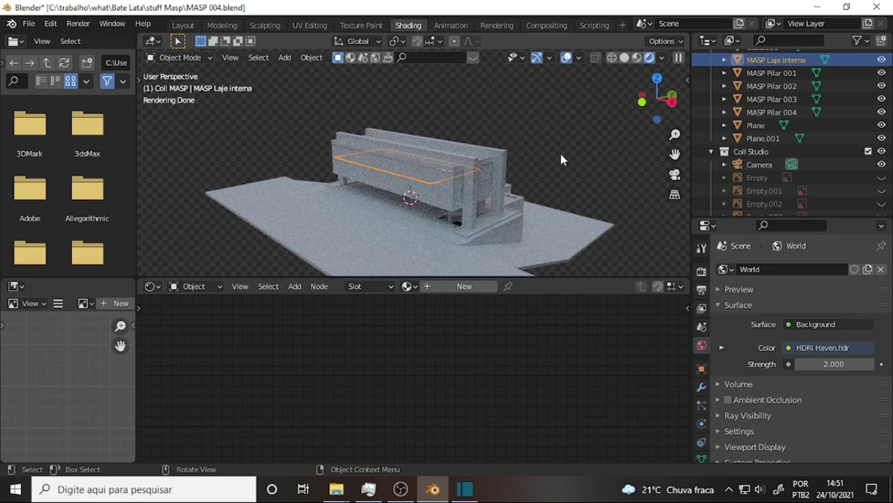
Step: Switch to the UV Editing workspace and isolate MASP Laje interna in local view
click(309, 25)
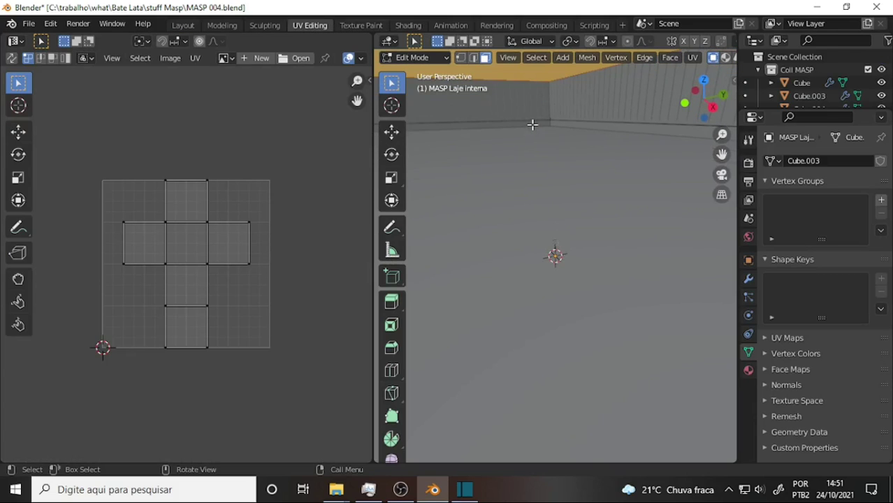
drag(722, 154, 722, 223)
scroll(572, 164, down, 2)
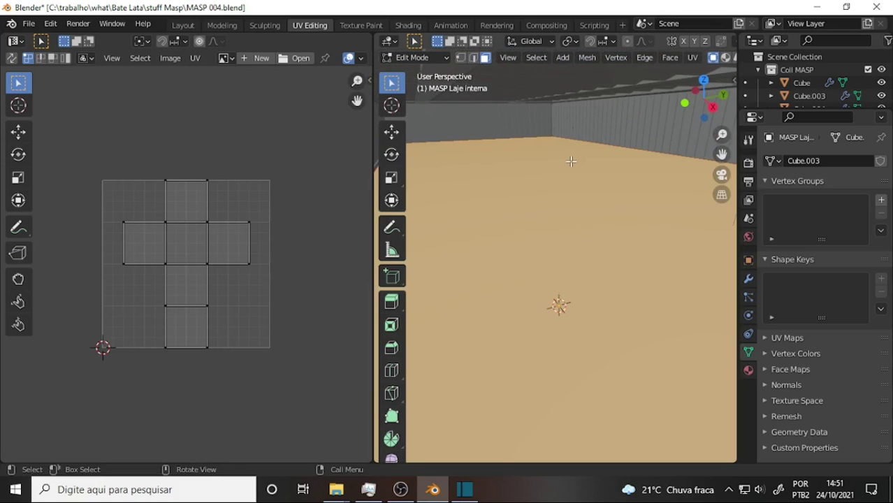
key(KP_Divide)
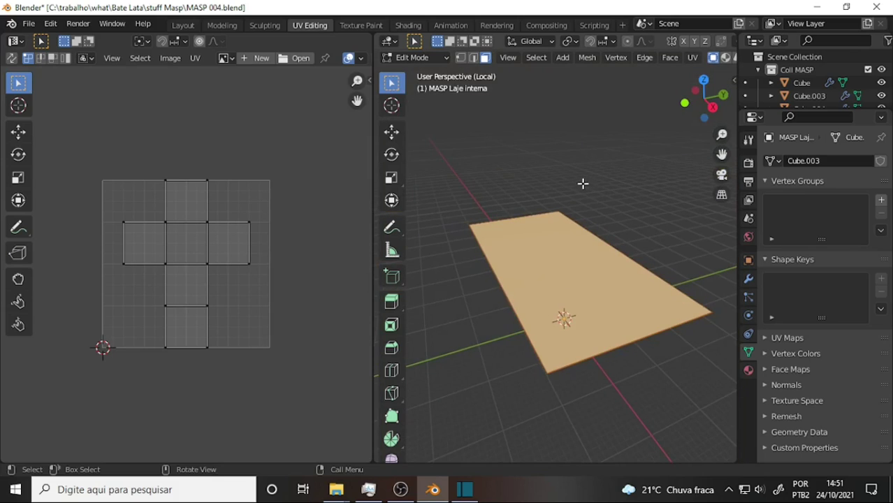
middle_drag(582, 183, 572, 163)
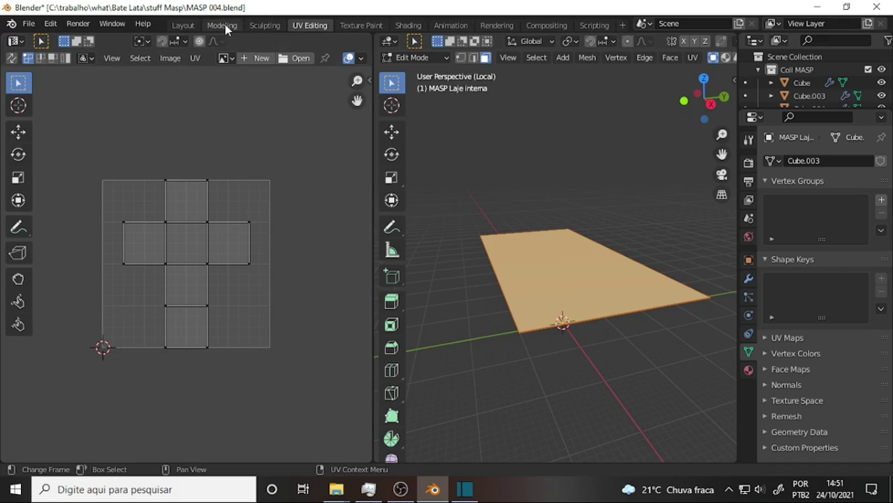
Step: Unwrap MASP Laje interna with the Sure UV add-on's UV Box Map and frame the resulting UV layout
click(731, 80)
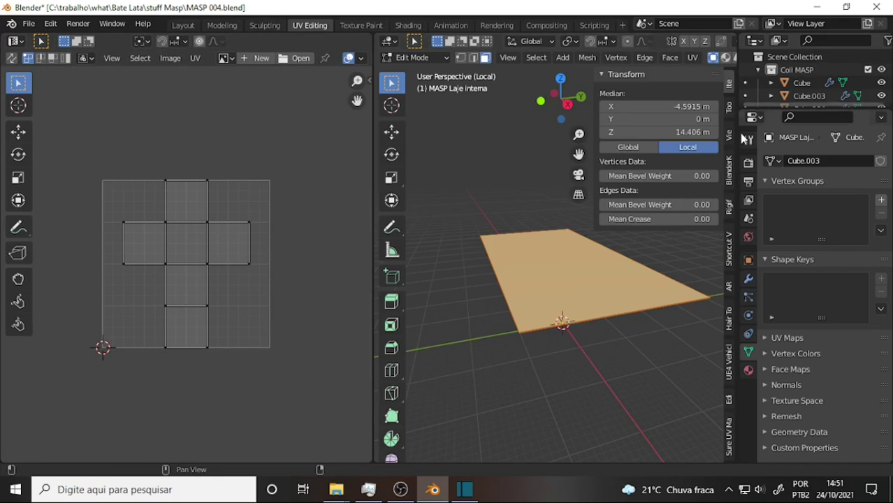
click(729, 439)
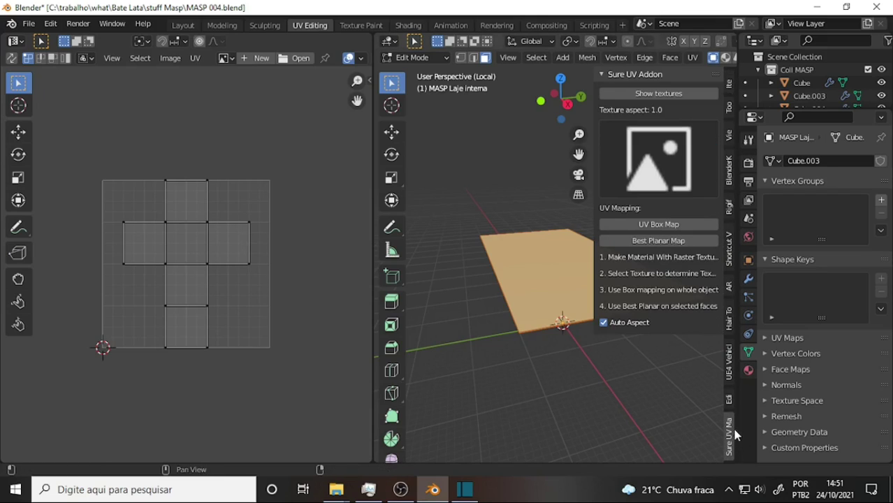
click(658, 224)
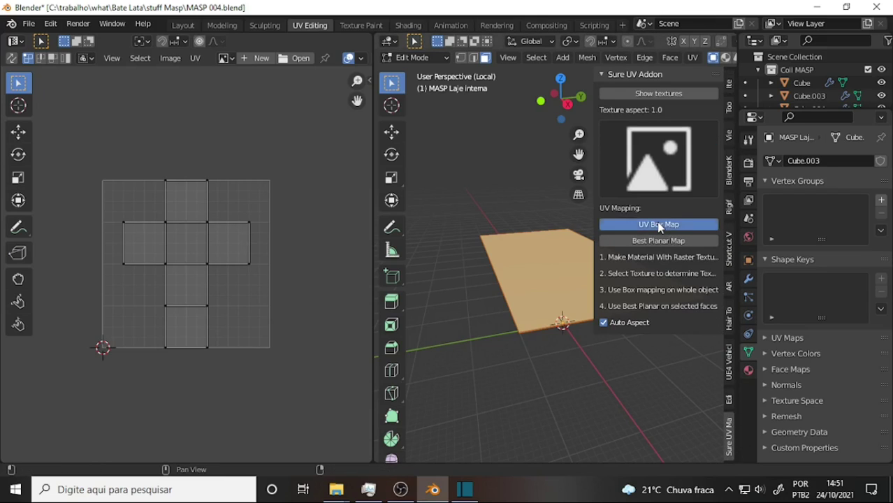
key(Home)
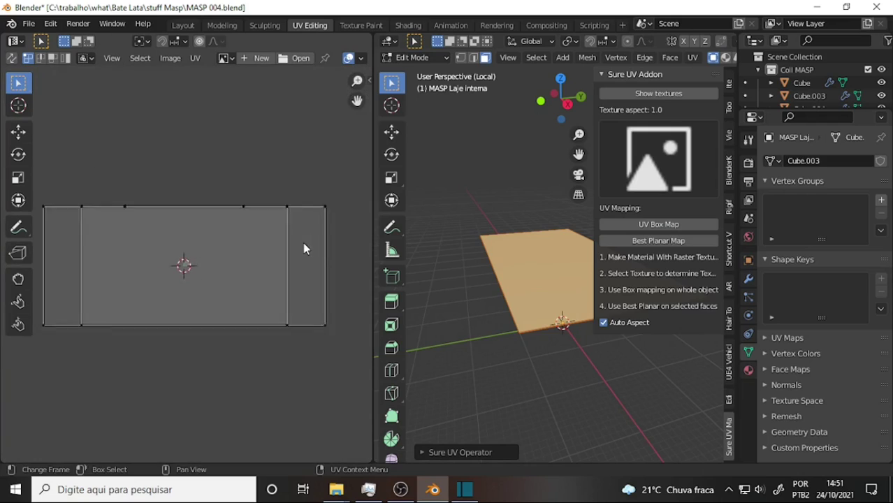
scroll(303, 242, up, 2)
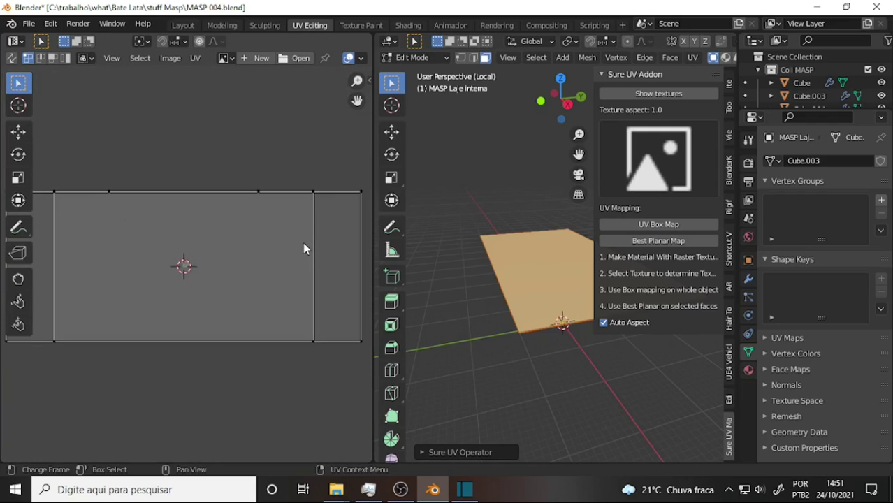
mouse_move(302, 241)
middle_down()
mouse_move(281, 230)
mouse_move(298, 237)
middle_up()
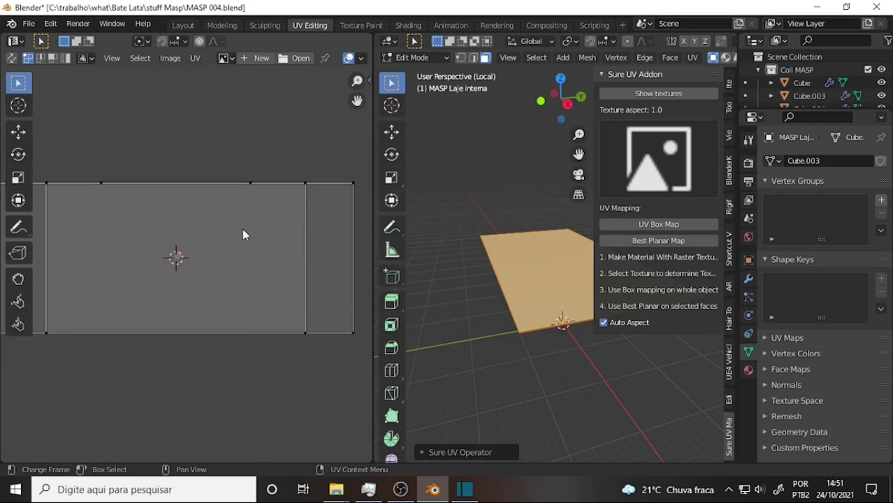
Step: Inspect the UV islands of the slab's upper face and underside by selecting each face in turn
middle_drag(271, 152, 264, 182)
right_click(264, 183)
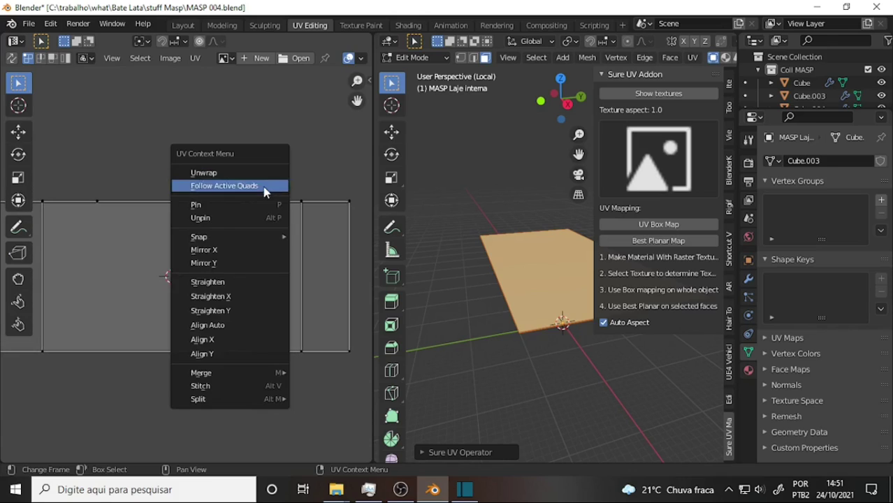
mouse_move(233, 116)
middle_down()
mouse_move(230, 143)
mouse_move(235, 116)
middle_up()
mouse_move(219, 207)
middle_down()
mouse_move(218, 184)
mouse_move(218, 193)
middle_up()
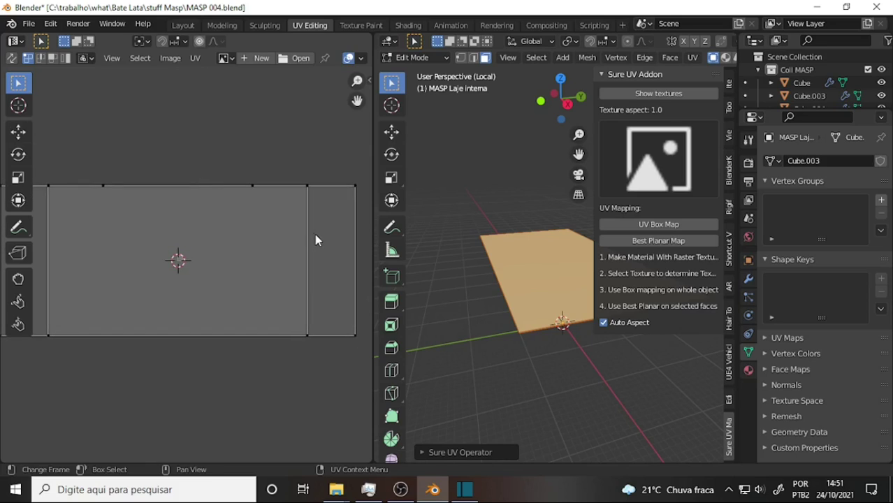
click(232, 282)
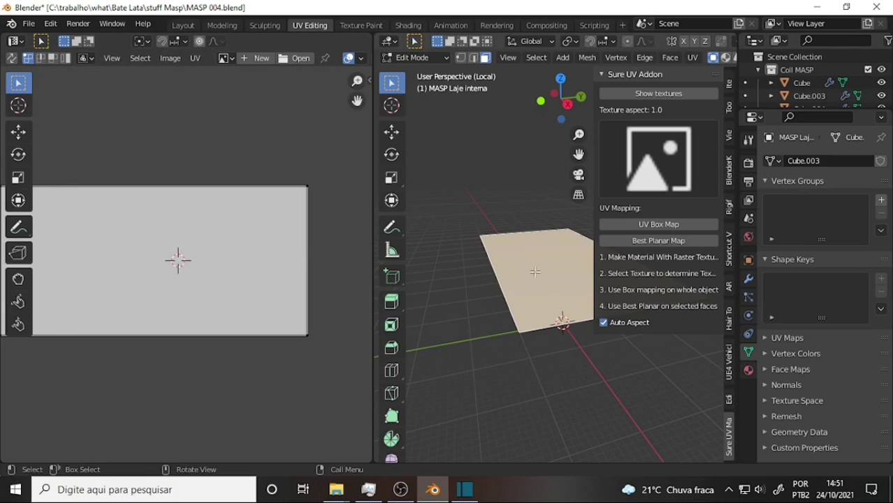
middle_drag(526, 356, 527, 305)
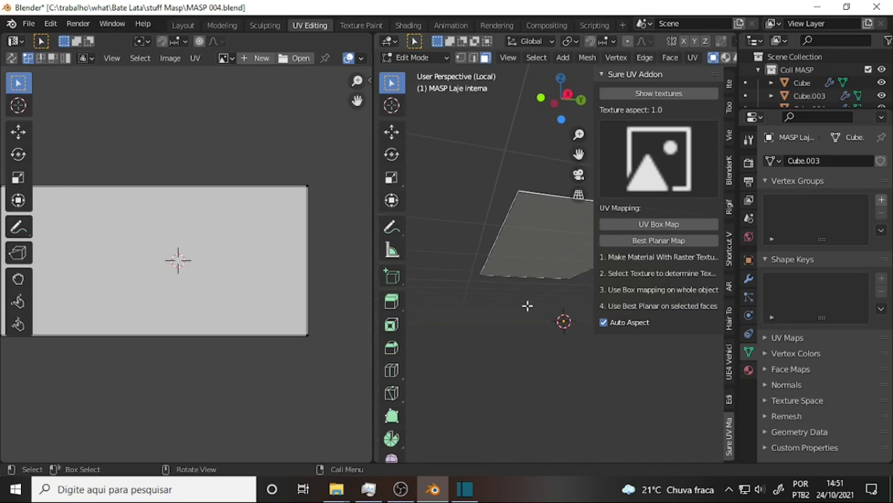
click(549, 250)
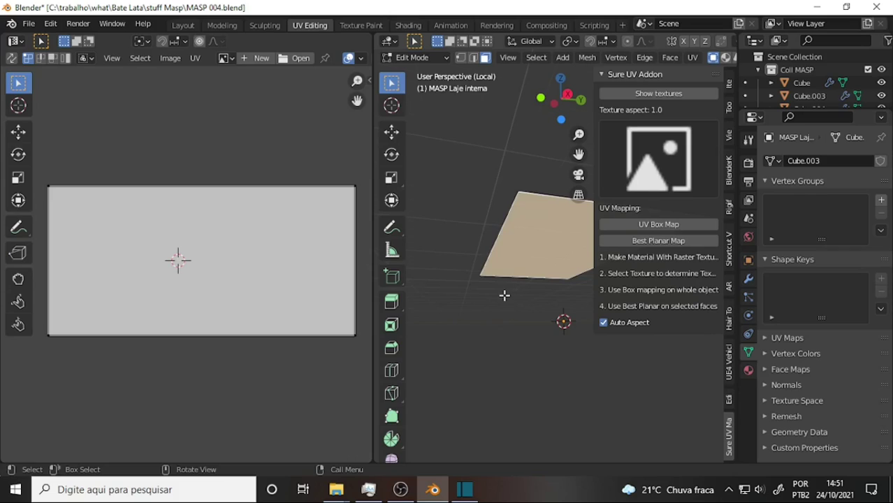
scroll(504, 296, down, 3)
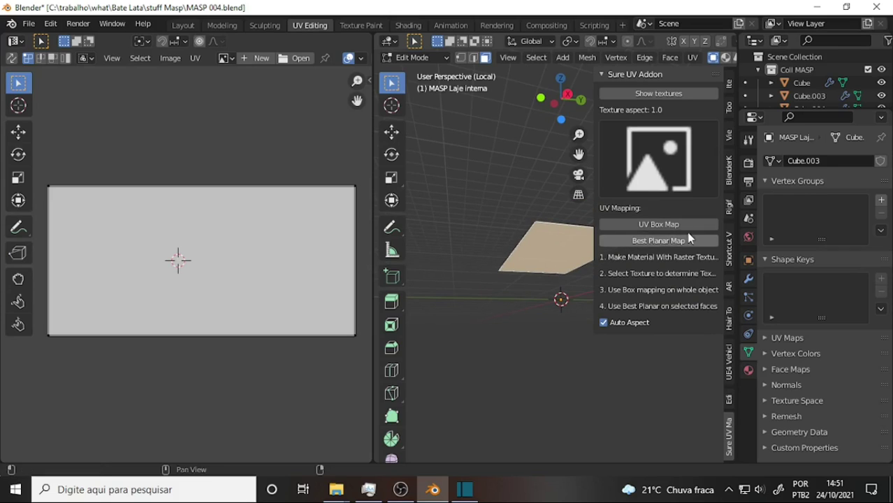
Step: Remap the slab's underside face with Best Planar Map and reselect it to check its UV island
click(657, 241)
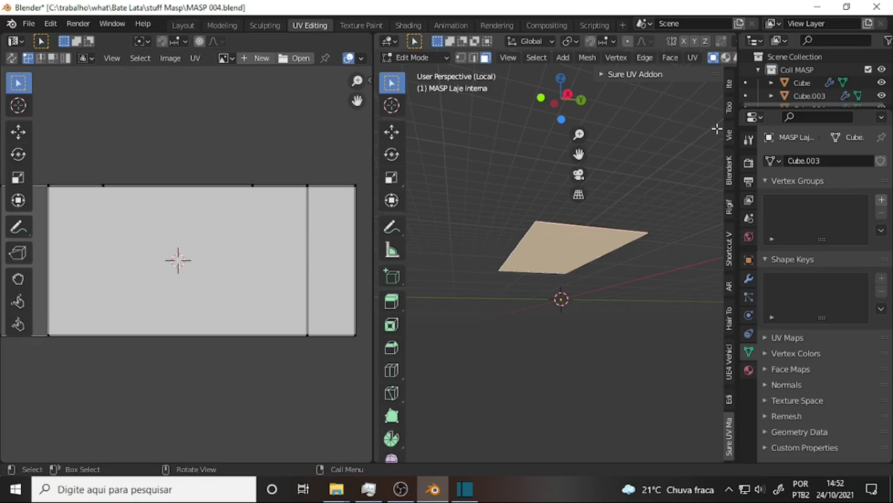
click(693, 57)
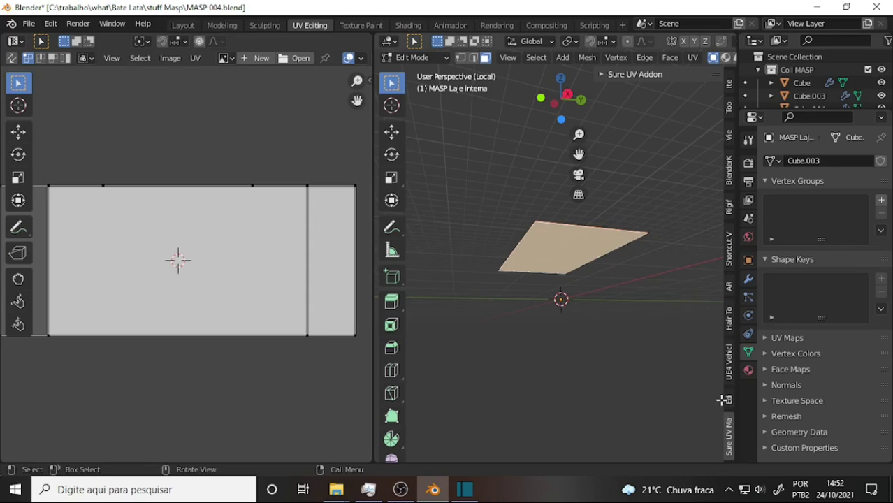
click(687, 185)
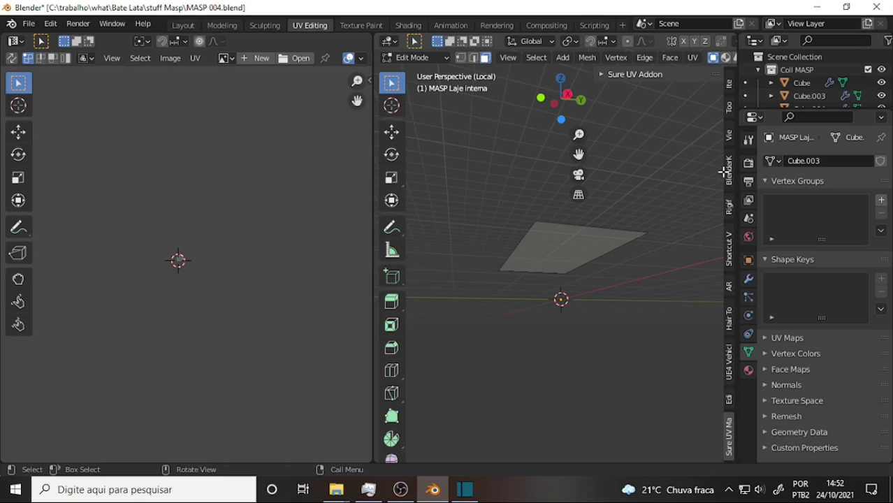
click(559, 248)
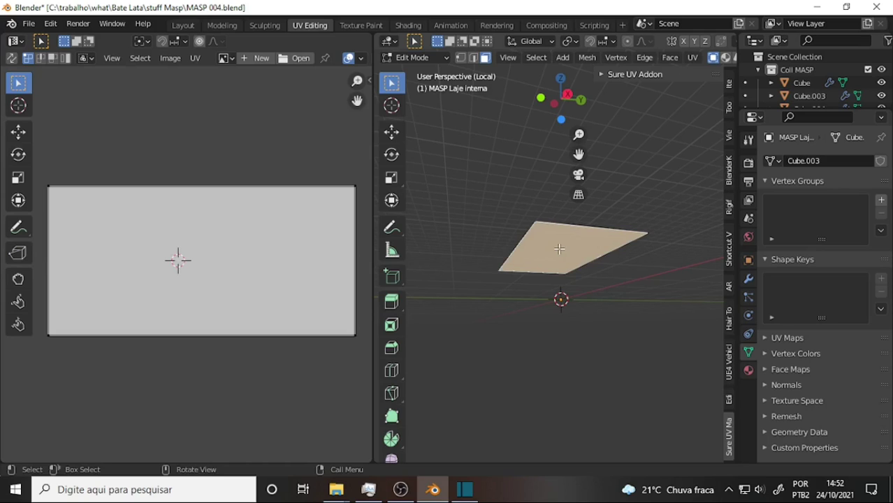
Step: Return to Object Mode and apply Best Planar Map to the whole MASP Laje interna object in the Modeling workspace
click(419, 57)
click(419, 73)
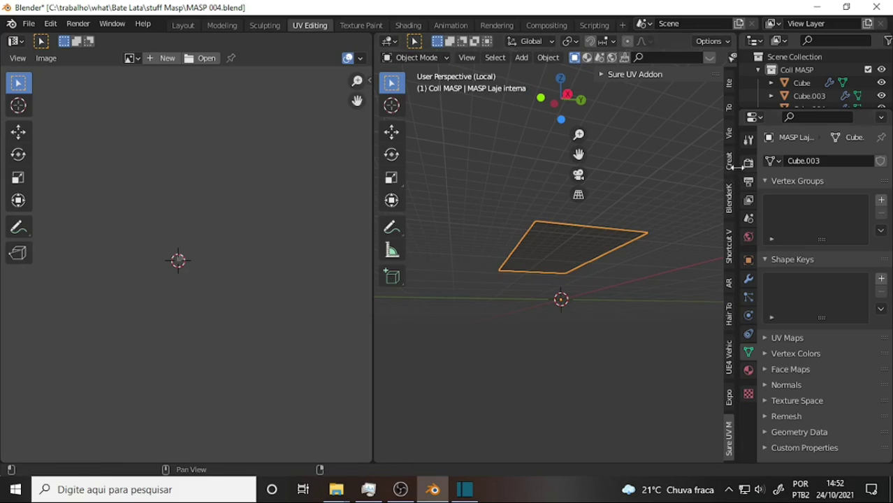
mouse_move(735, 168)
mouse_down()
mouse_move(713, 176)
mouse_move(734, 184)
mouse_up()
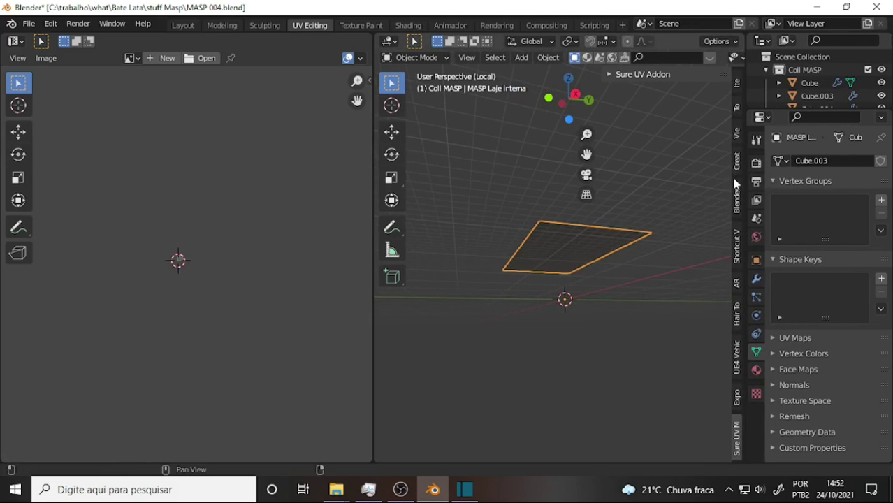
click(677, 175)
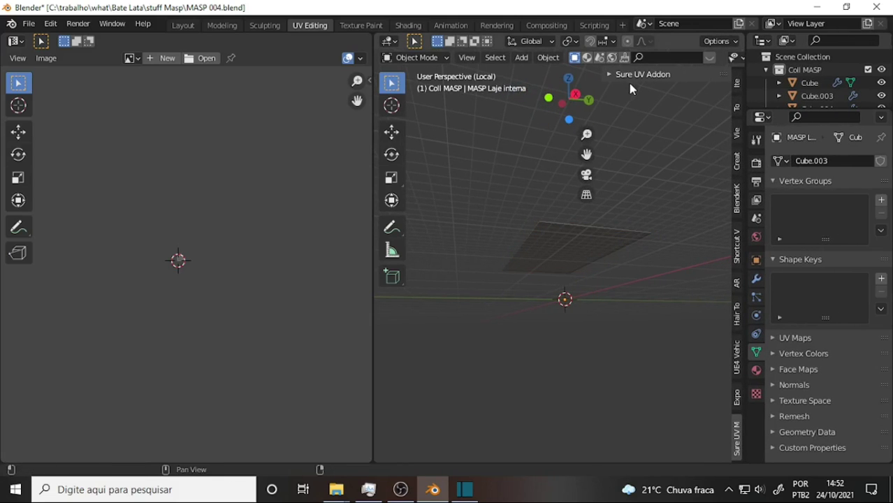
click(221, 25)
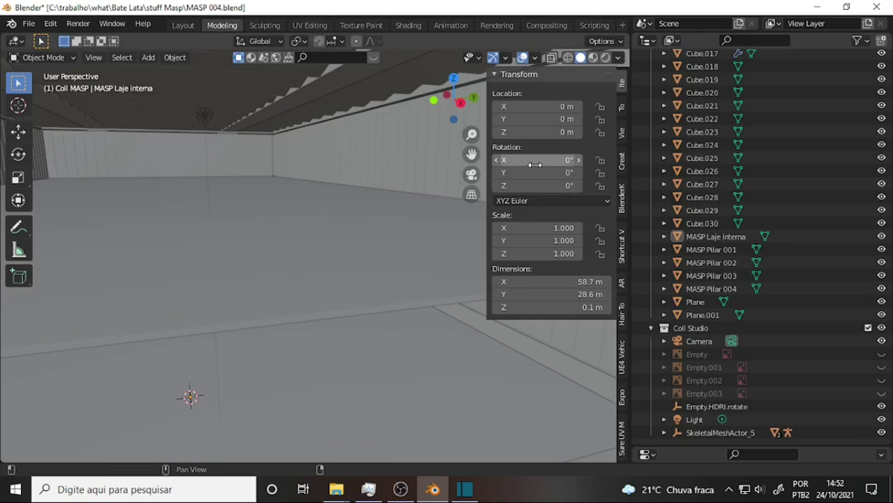
click(622, 435)
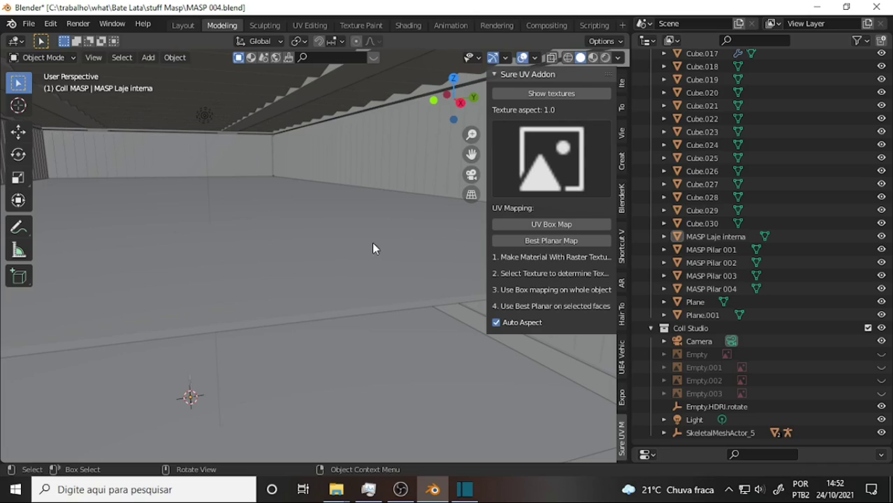
click(313, 251)
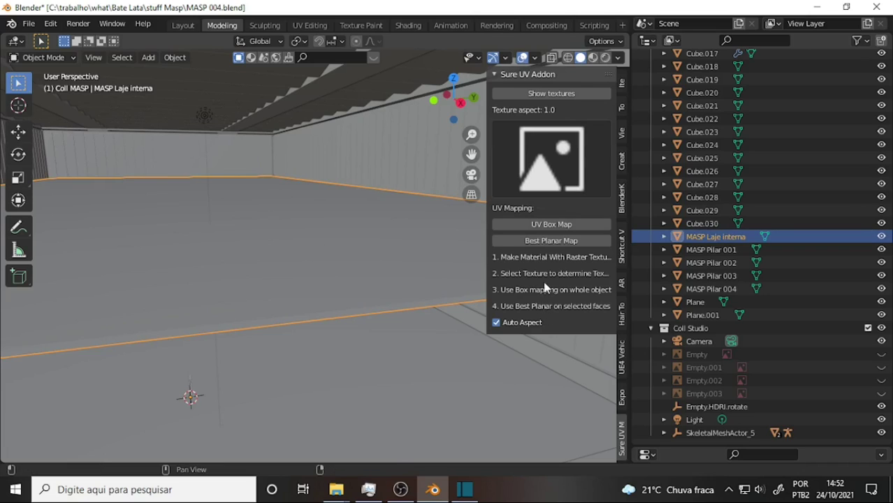
click(555, 242)
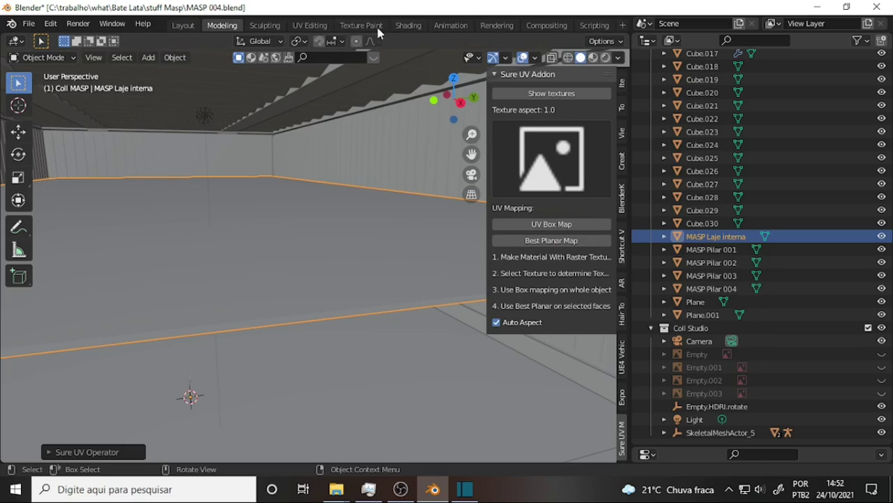
Step: Return to the UV Editing workspace, put MASP Laje interna in Edit Mode and select all its faces
click(308, 25)
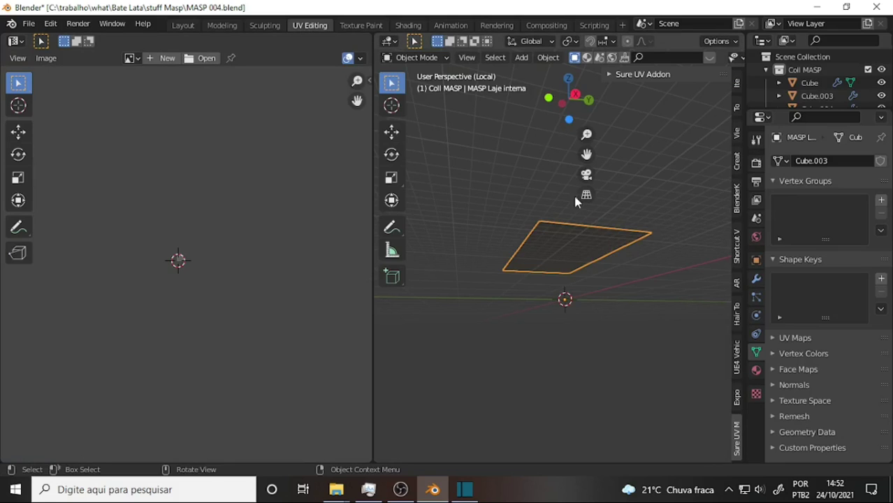
middle_drag(575, 202, 538, 182)
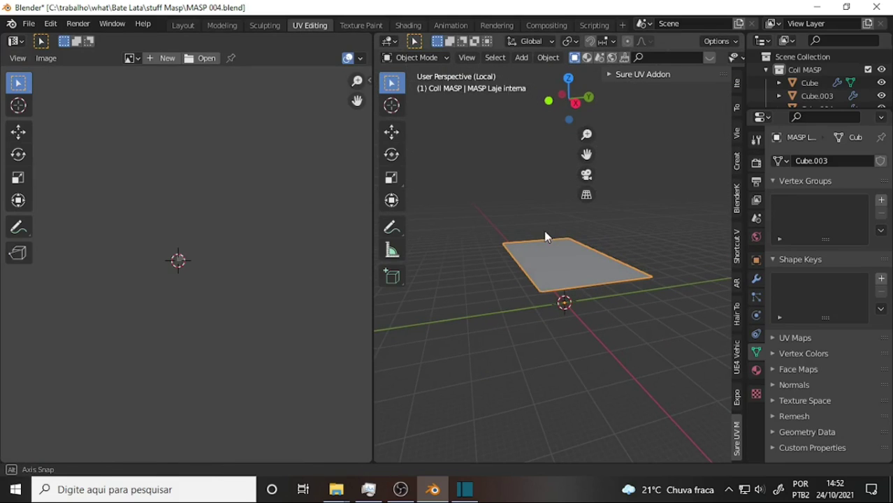
click(416, 58)
click(428, 84)
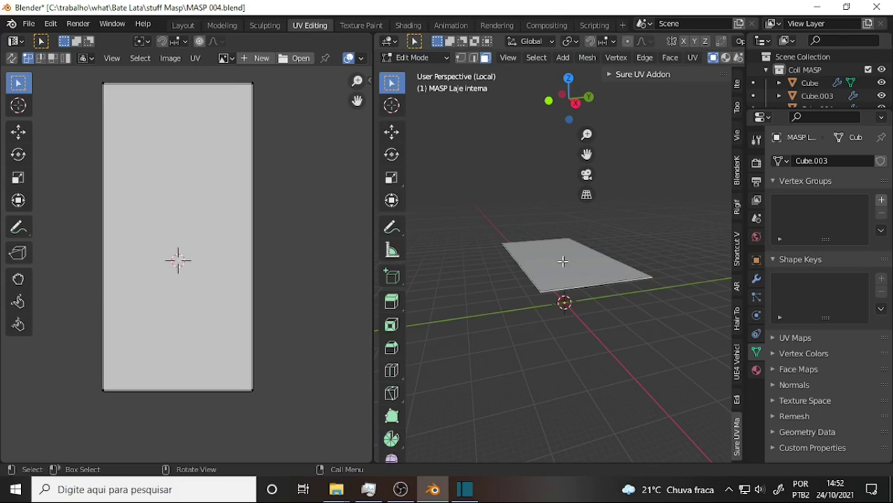
key(a)
scroll(232, 235, down, 3)
middle_drag(231, 236, 241, 210)
right_click(246, 209)
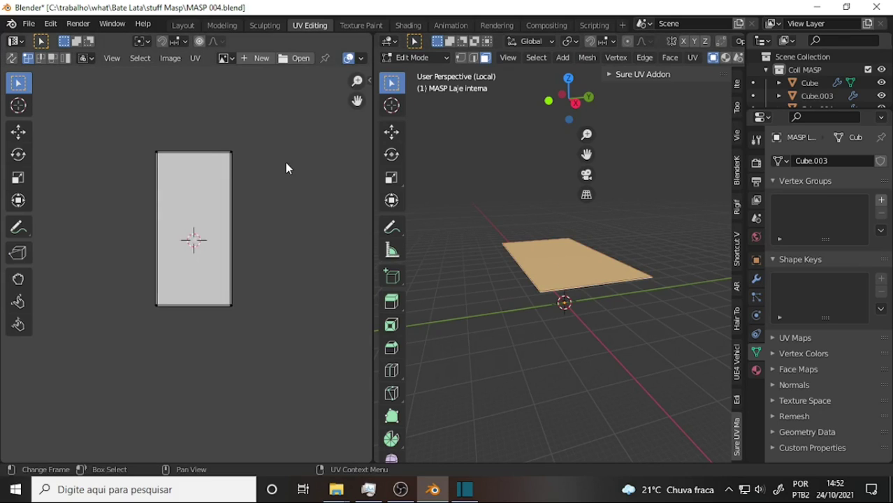
middle_drag(285, 162, 271, 150)
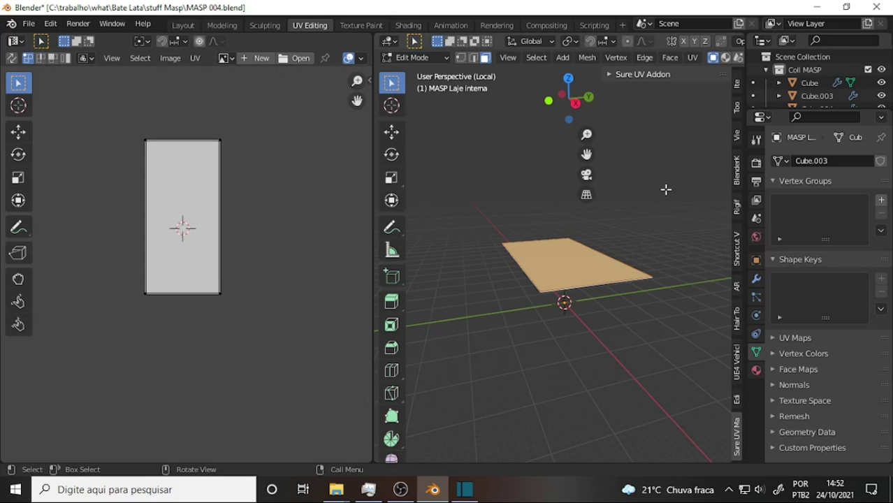
Step: Unwrap the whole slab with Smart UV Project, using a 66° angle limit, zero island margin and correct aspect
click(691, 57)
click(743, 95)
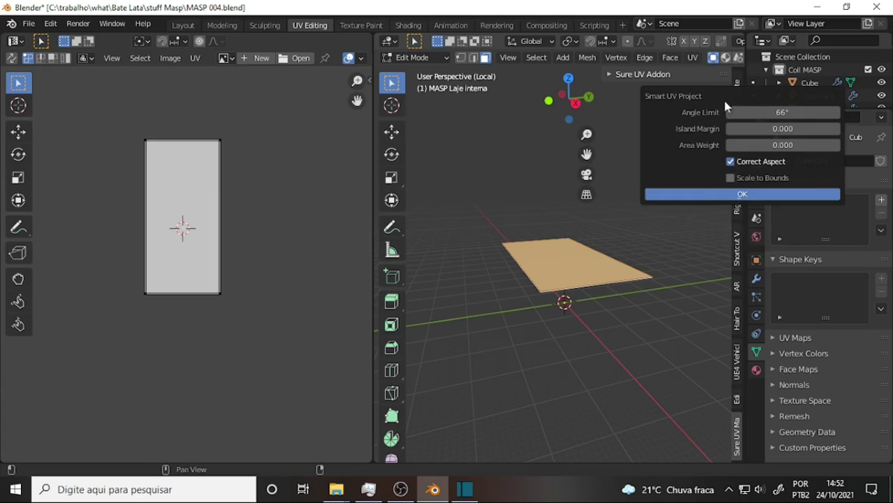
click(719, 198)
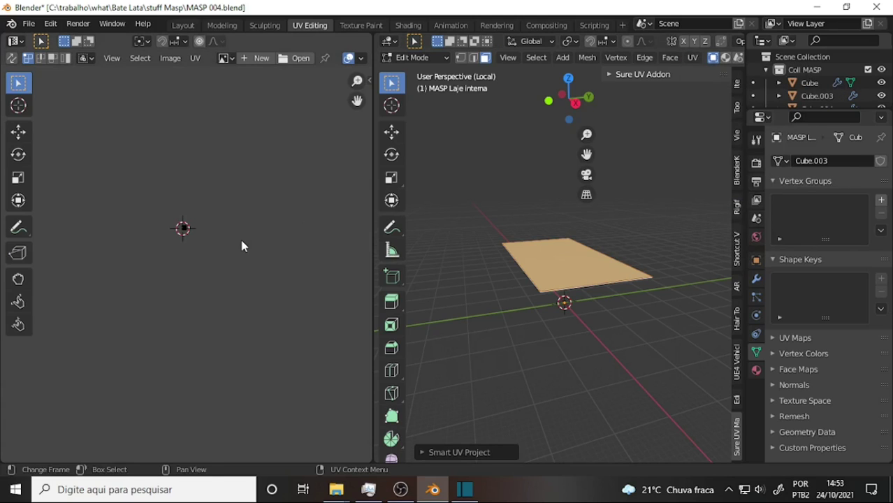
scroll(206, 228, up, 5)
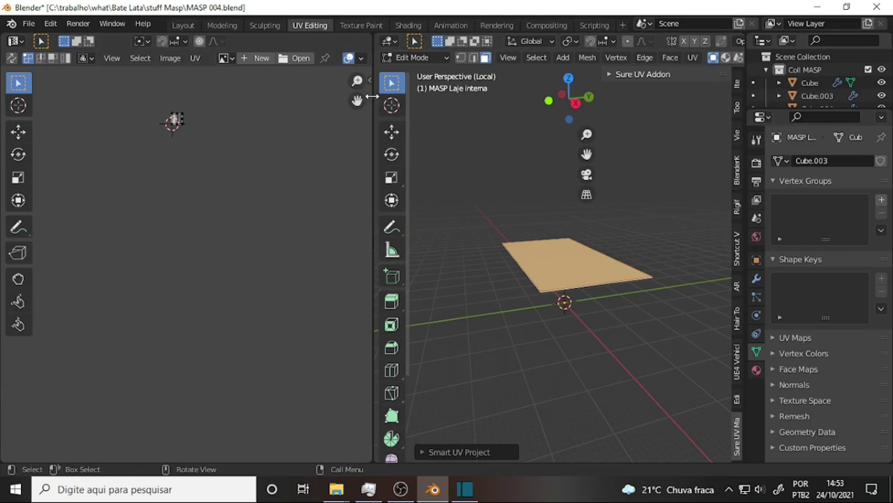
shift+right_click(190, 257)
scroll(206, 245, up, 9)
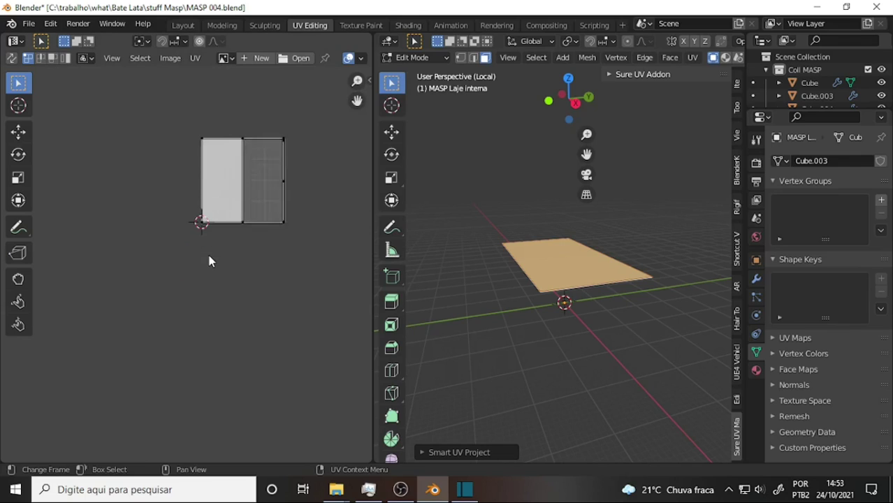
Step: Examine the Smart UV Project layout up close, including the thin side-face strips, against the slab model
drag(356, 100, 264, 188)
scroll(263, 189, up, 2)
scroll(262, 189, up, 2)
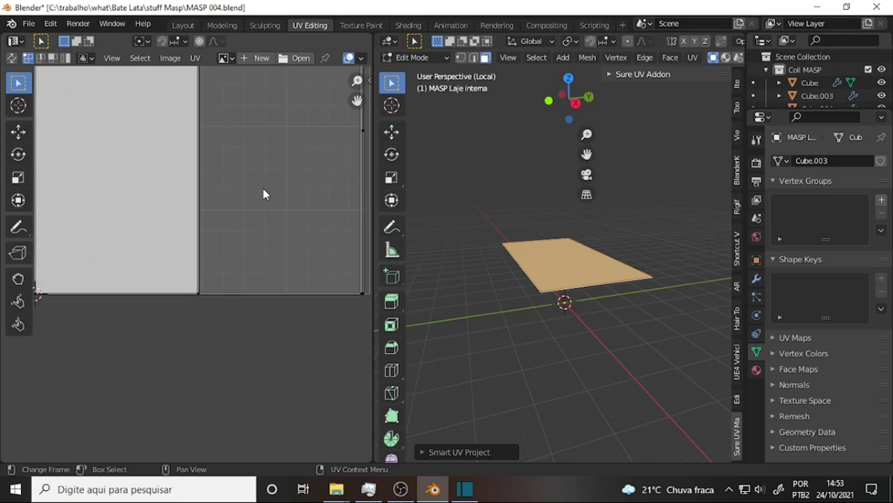
scroll(263, 192, down, 1)
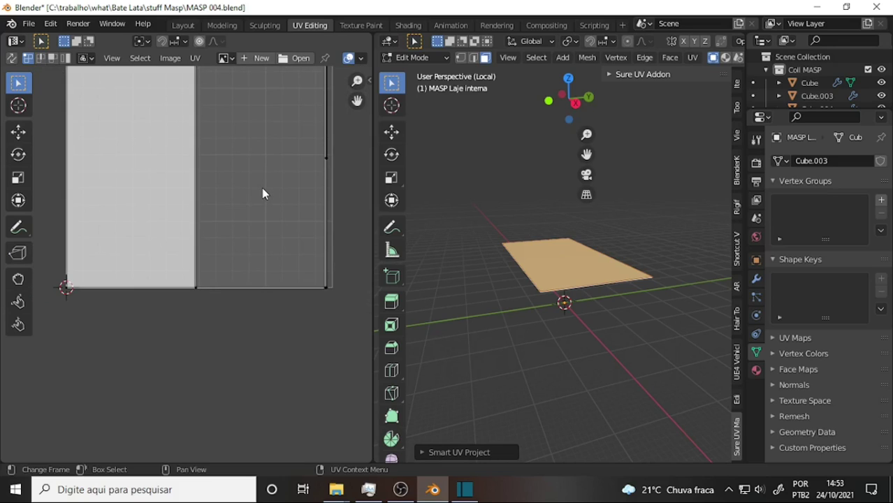
drag(357, 102, 330, 174)
scroll(318, 133, up, 1)
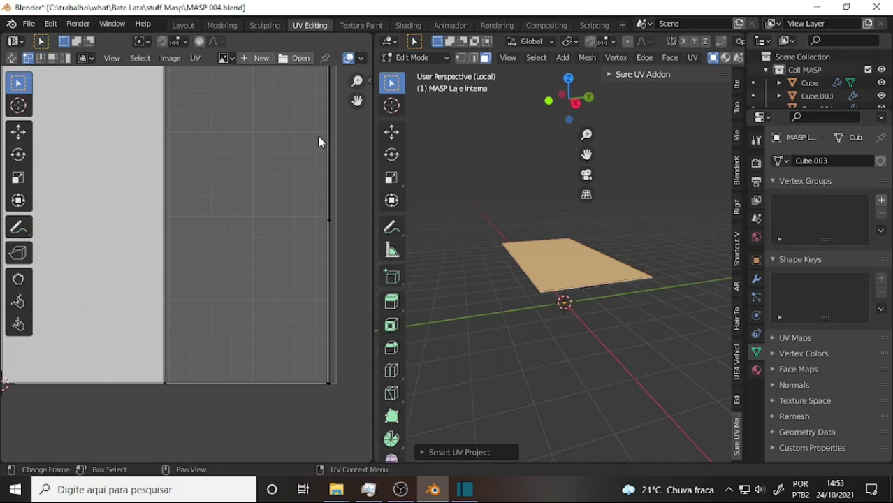
middle_drag(318, 142, 292, 192)
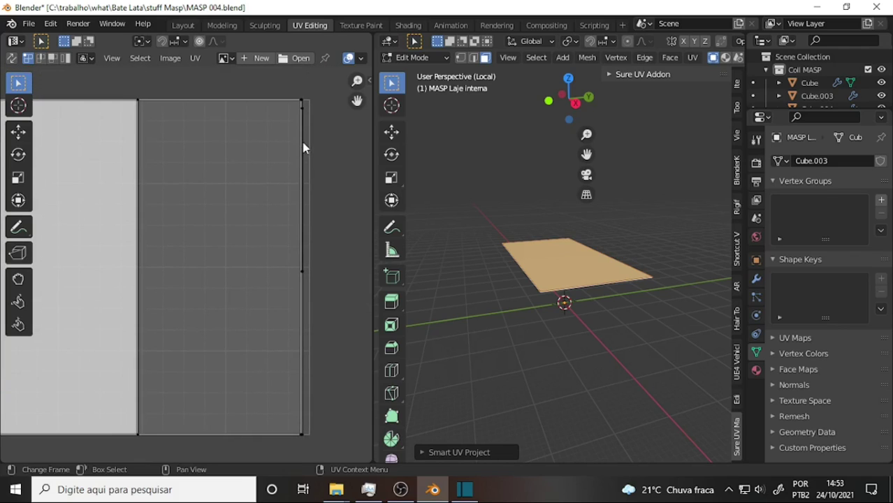
middle_drag(238, 166, 247, 137)
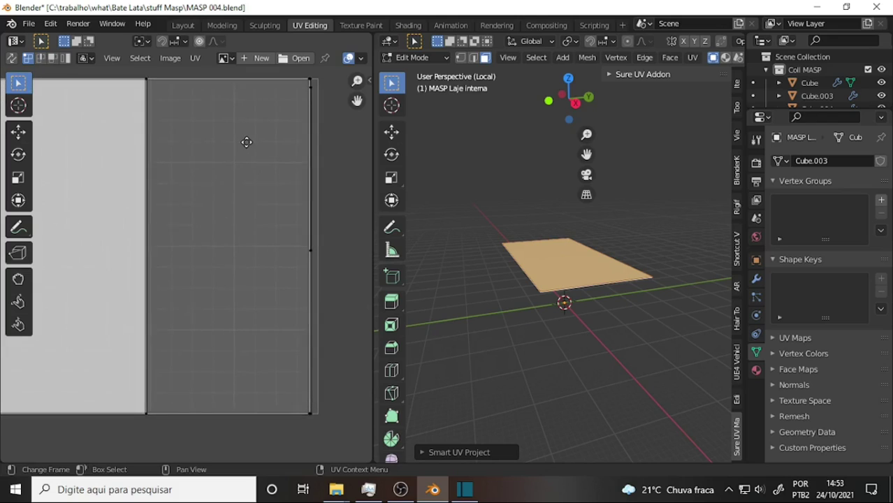
scroll(254, 134, up, 1)
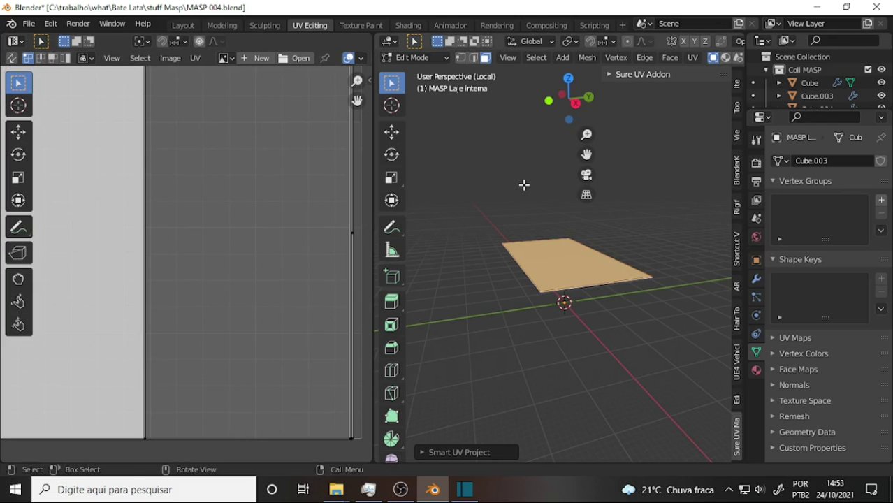
scroll(523, 184, up, 4)
middle_drag(517, 179, 560, 159)
key(Home)
scroll(289, 210, up, 2)
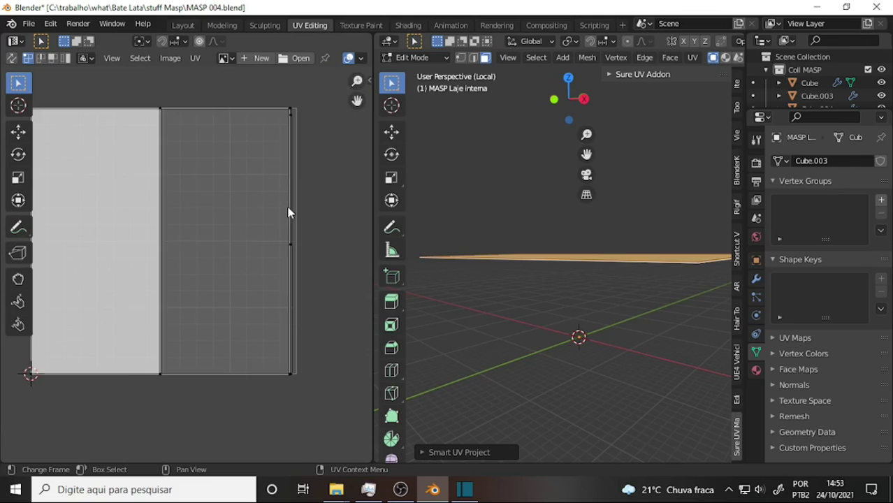
Step: Select the slab's upper face and its underside in turn to identify their islands in the new UV layout
scroll(289, 212, down, 1)
middle_drag(577, 201, 538, 233)
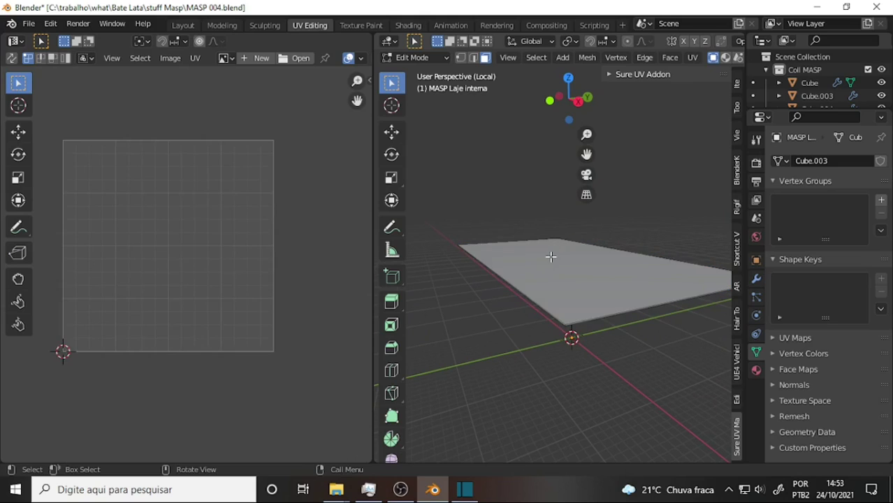
click(551, 259)
middle_drag(494, 291, 492, 224)
click(566, 240)
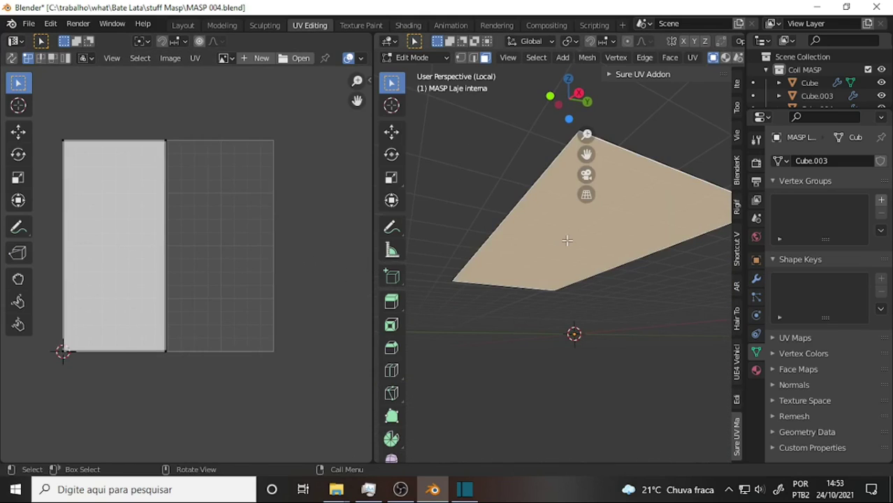
Step: Select the slab's upper face and its thin side faces one after another to match each with its UV island
middle_drag(510, 163, 510, 214)
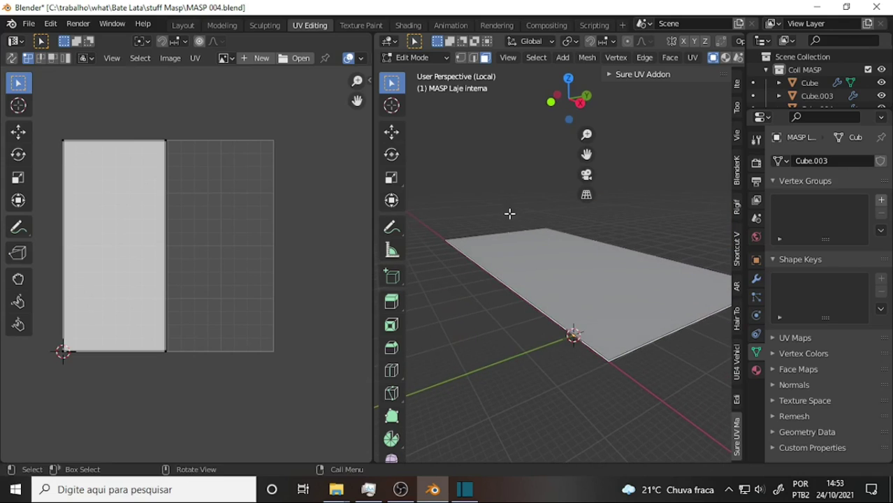
click(609, 358)
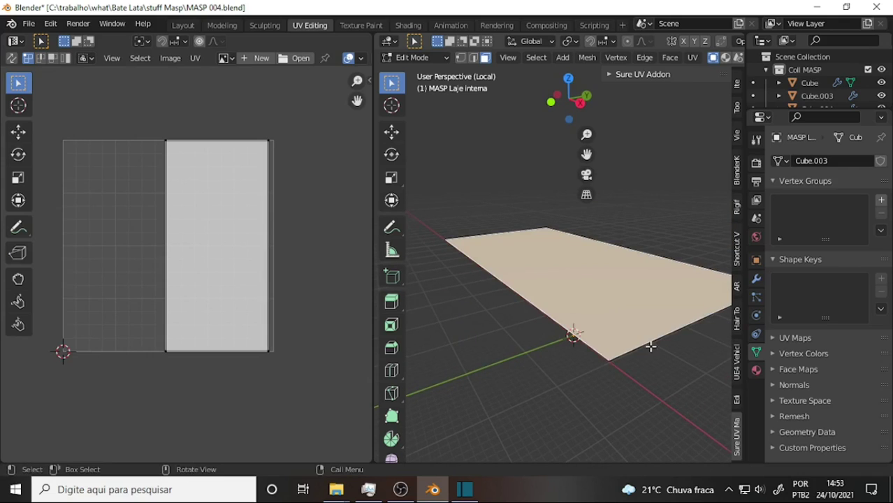
scroll(650, 344, up, 2)
middle_drag(650, 344, 628, 298)
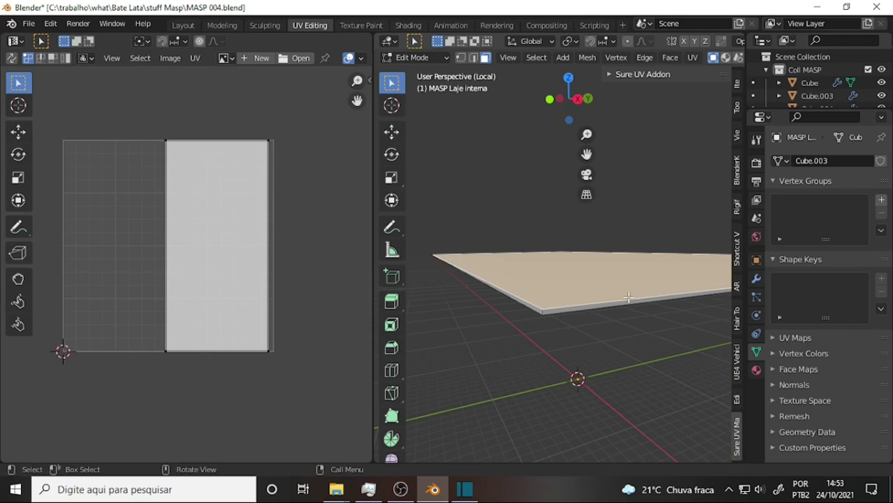
click(566, 308)
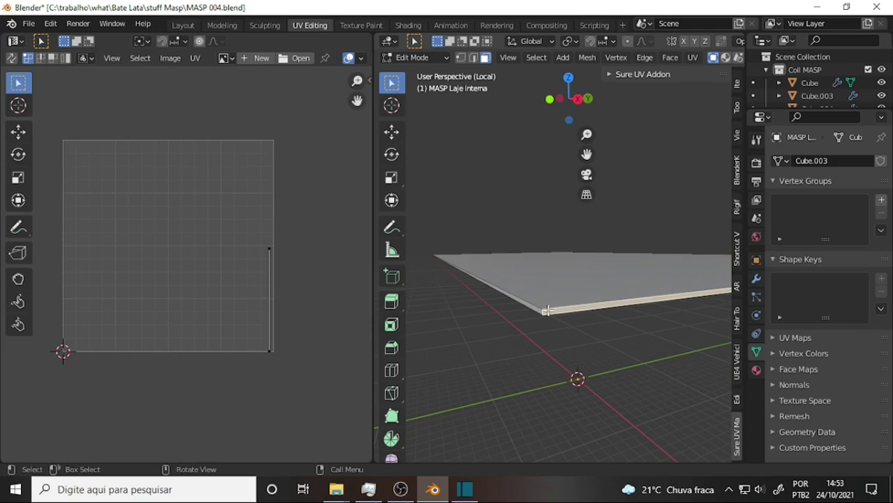
click(517, 300)
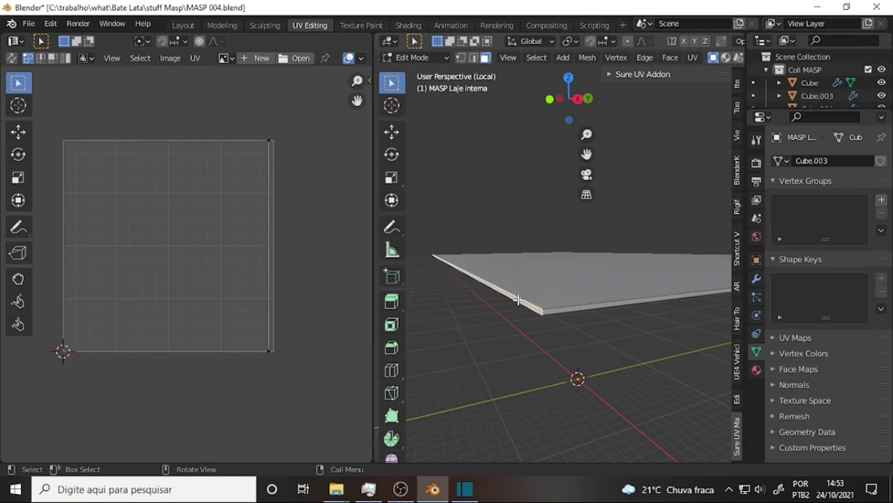
middle_drag(466, 267, 700, 278)
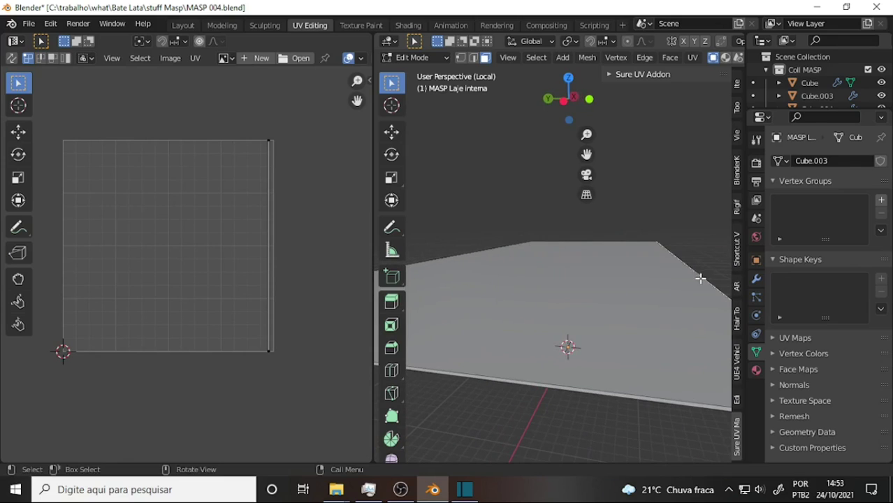
click(595, 392)
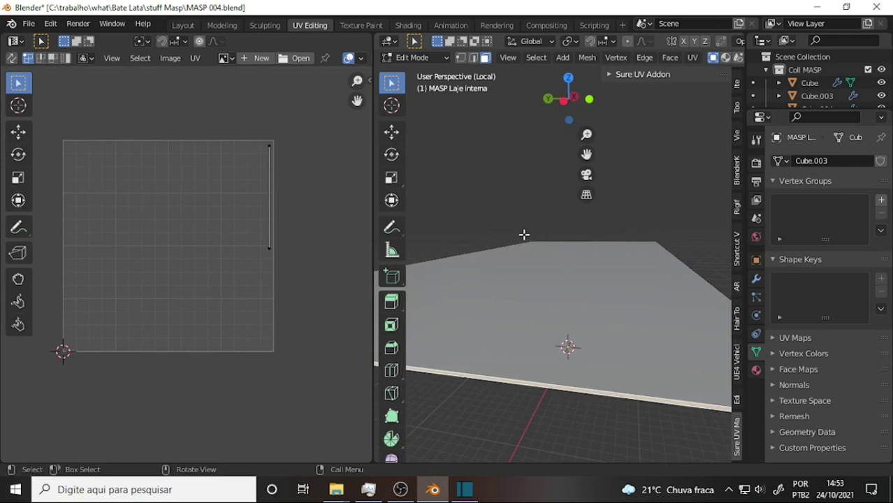
middle_drag(524, 235, 620, 239)
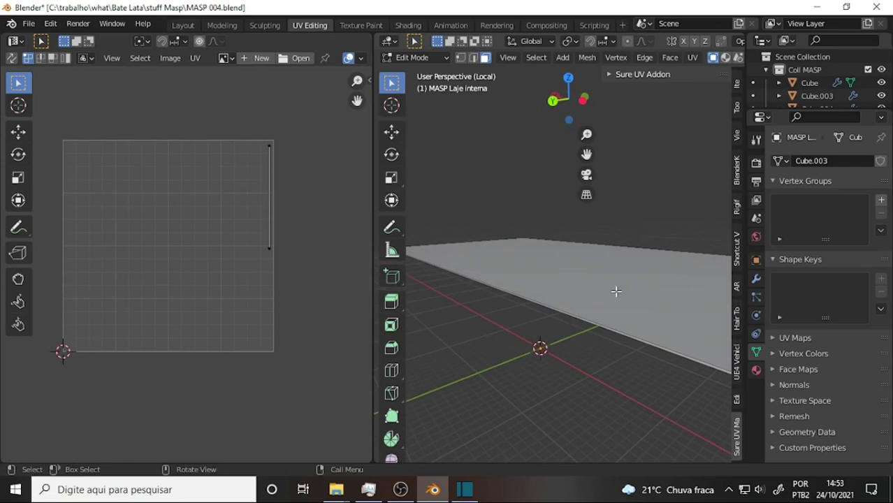
click(618, 333)
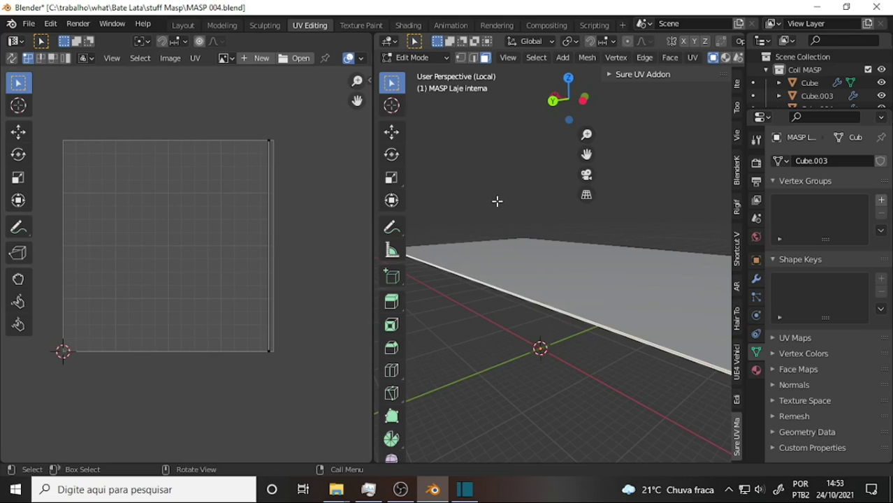
Step: Return the internal slab to Object Mode
middle_drag(659, 161, 688, 171)
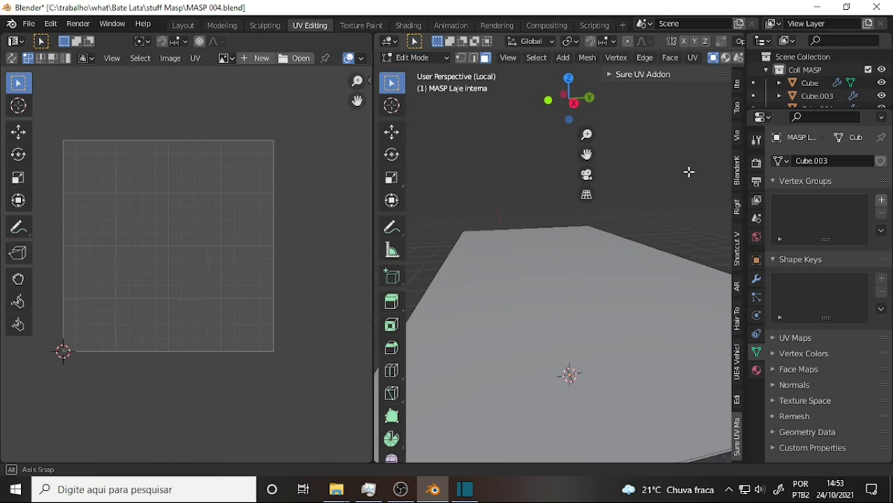
scroll(608, 152, down, 5)
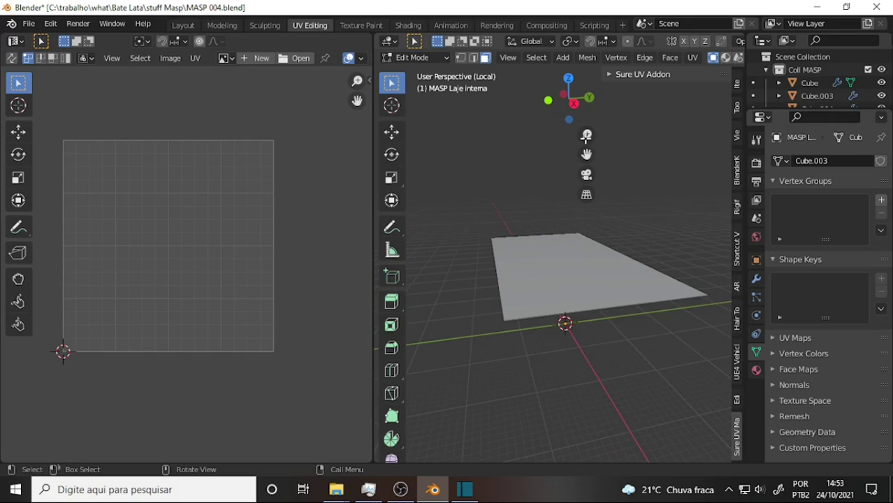
click(415, 58)
click(419, 72)
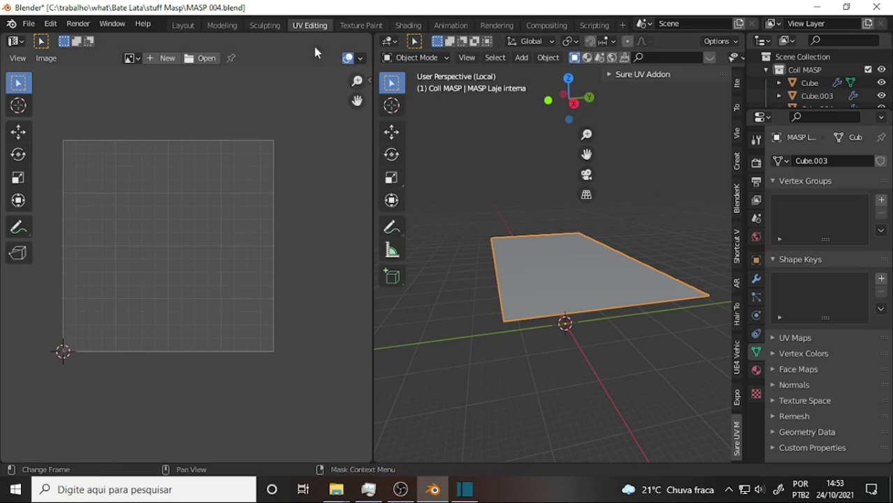
Step: Select the near corner pillar, MASP Pilar 001, in the Modeling workspace
click(231, 26)
scroll(337, 152, down, 6)
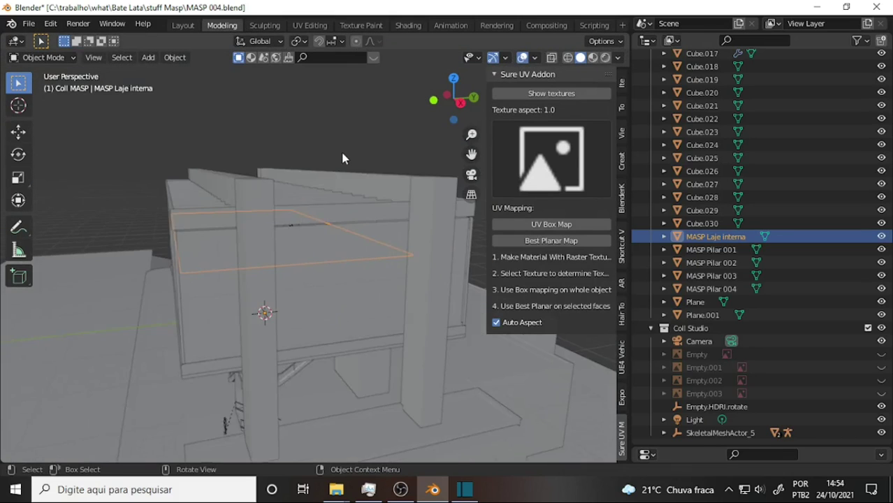
click(270, 218)
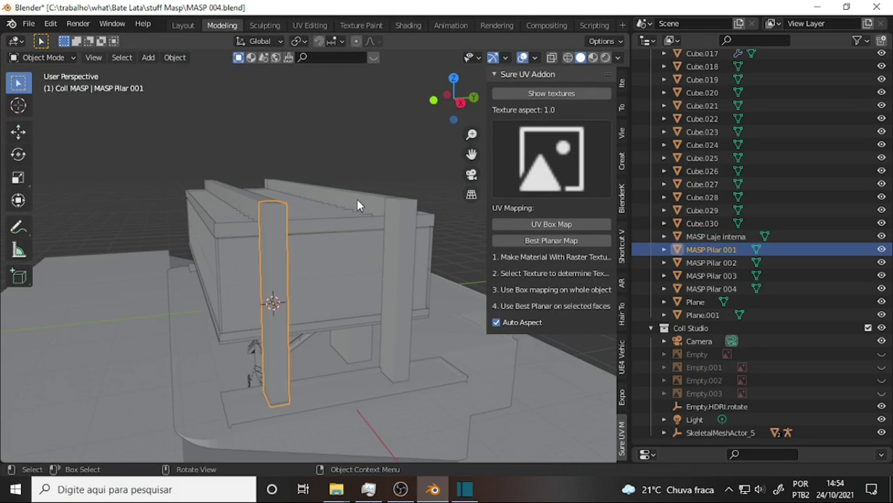
Step: Isolate MASP Pilar 001 in Local View in the UV Editing workspace and widen the 3D viewport
click(310, 26)
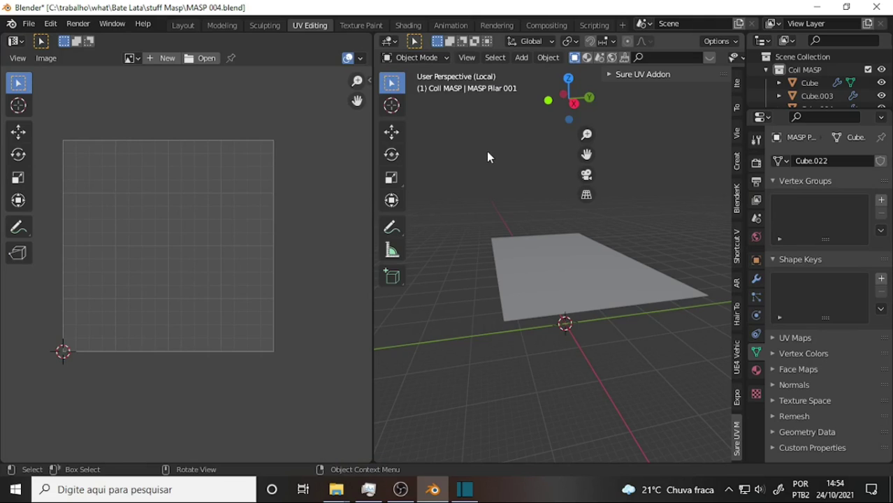
key(KP_Divide)
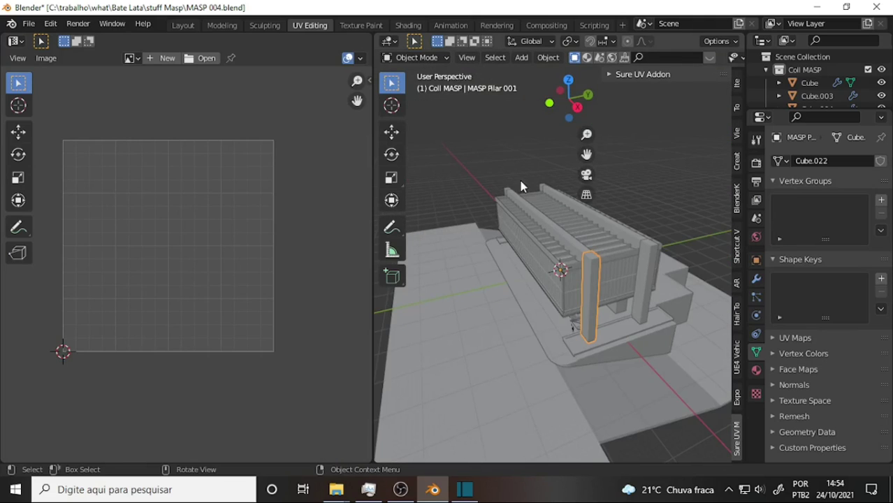
key(KP_Divide)
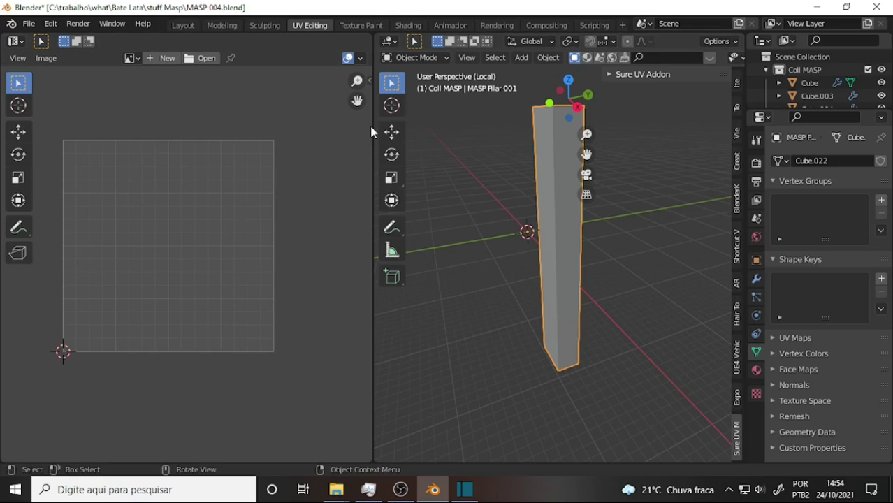
drag(371, 128, 306, 128)
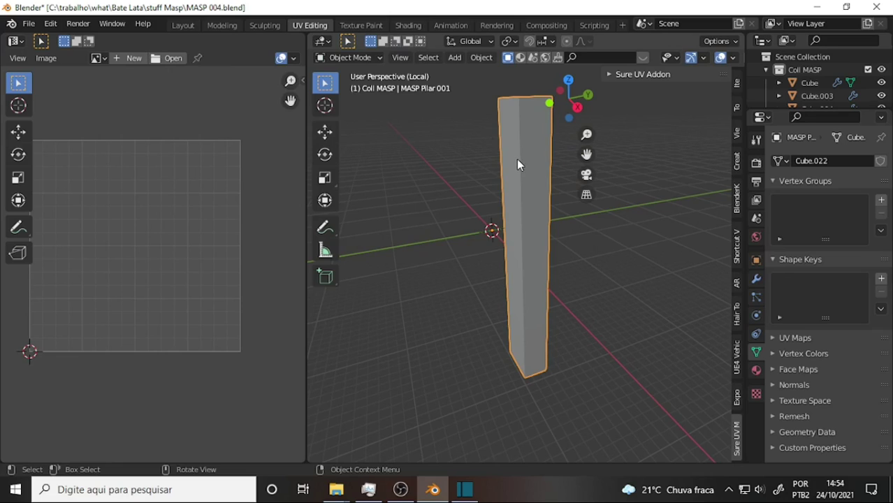
Step: Unwrap all faces of MASP Pilar 001 with Smart UV Project, using a 66° angle limit, zero island margin and correct aspect
click(353, 57)
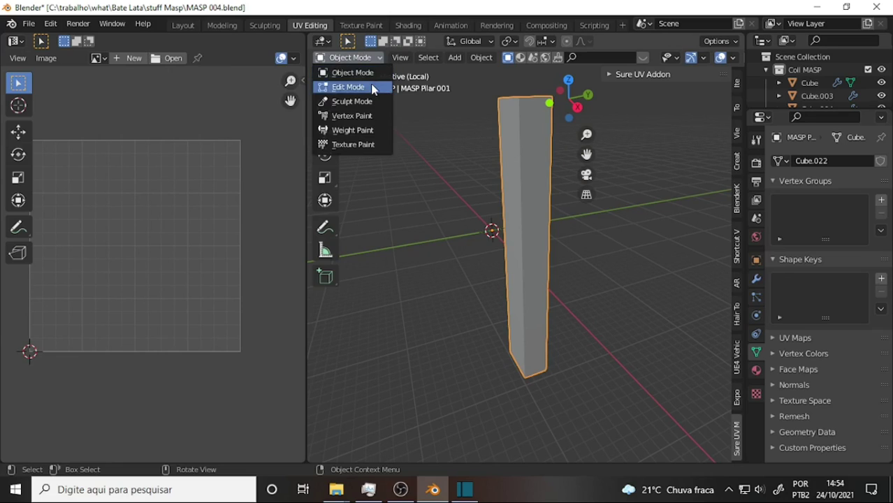
click(373, 87)
key(a)
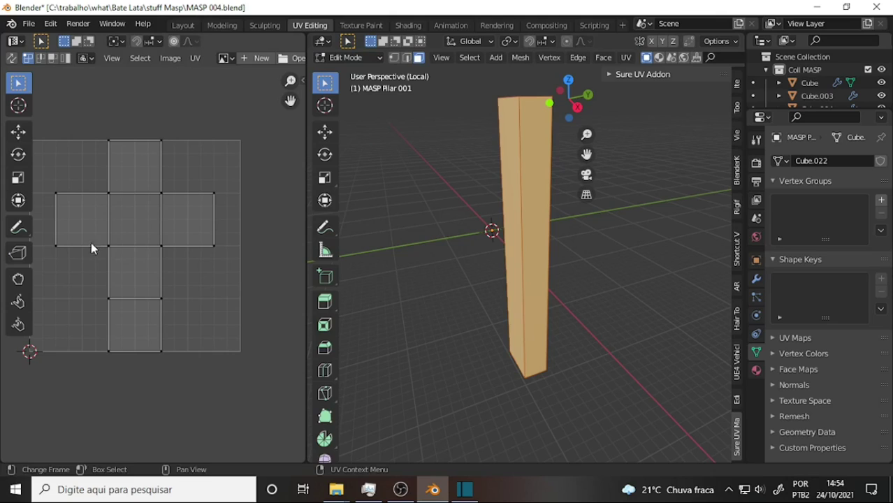
click(627, 59)
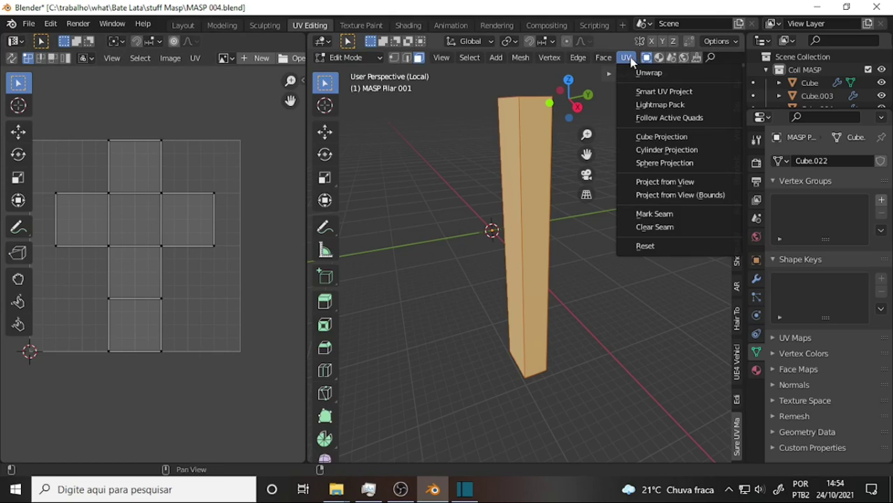
click(684, 92)
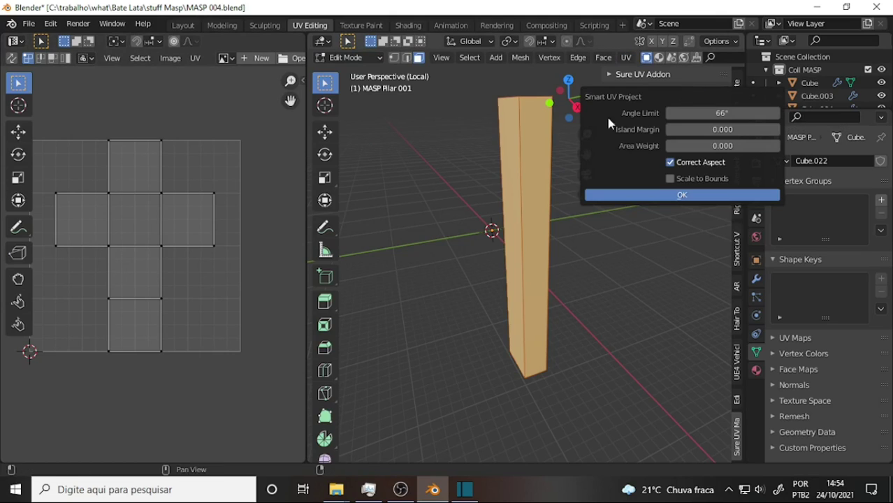
click(683, 193)
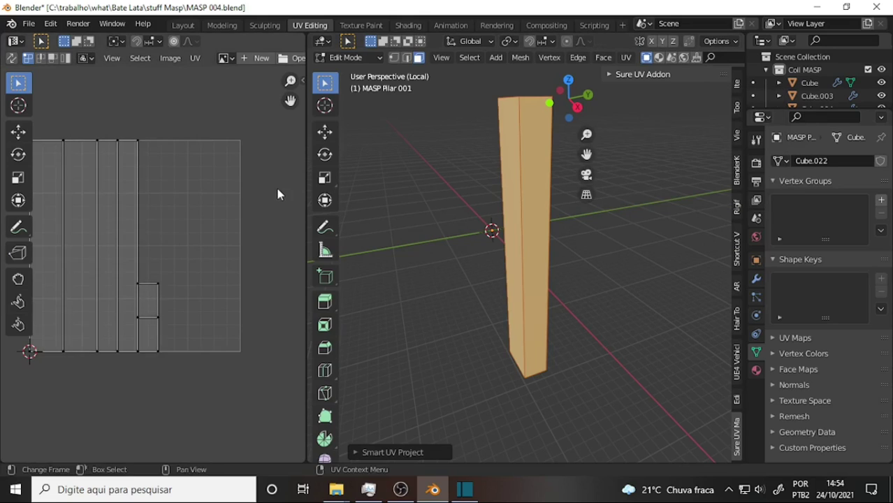
scroll(277, 193, down, 1)
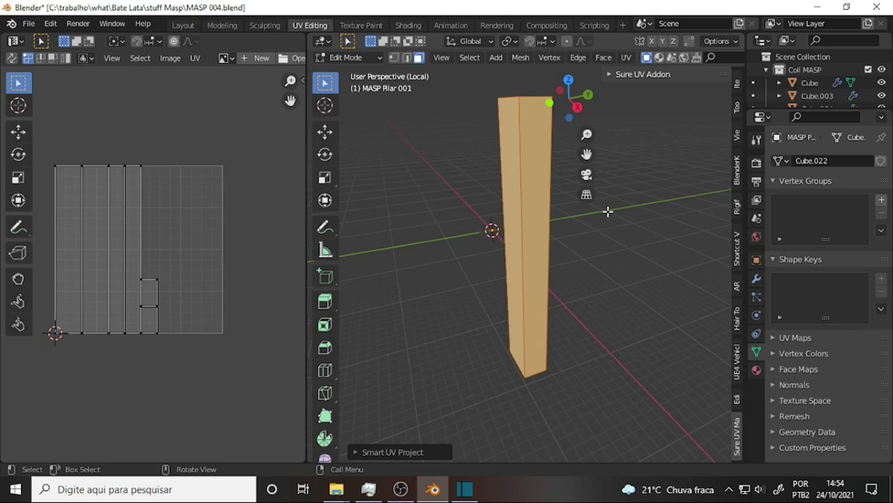
scroll(607, 211, down, 2)
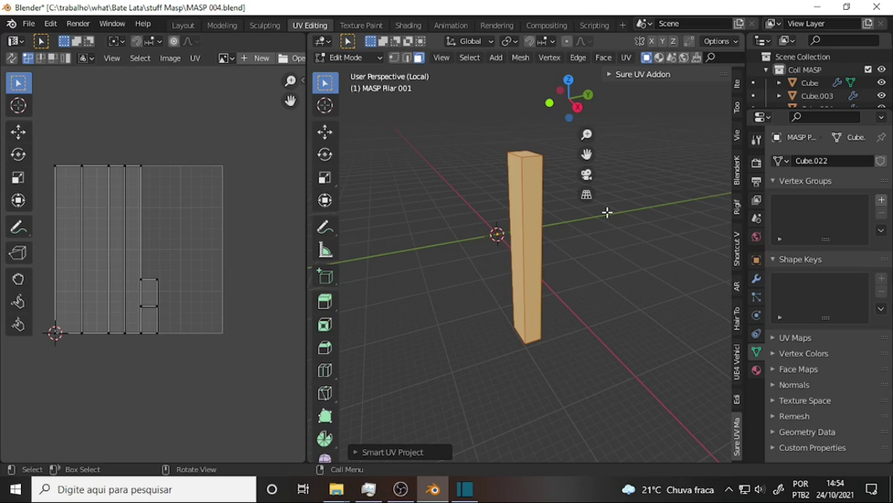
Step: Return MASP Pilar 001 to Object Mode and leave Local View to show the whole building
click(347, 57)
click(365, 73)
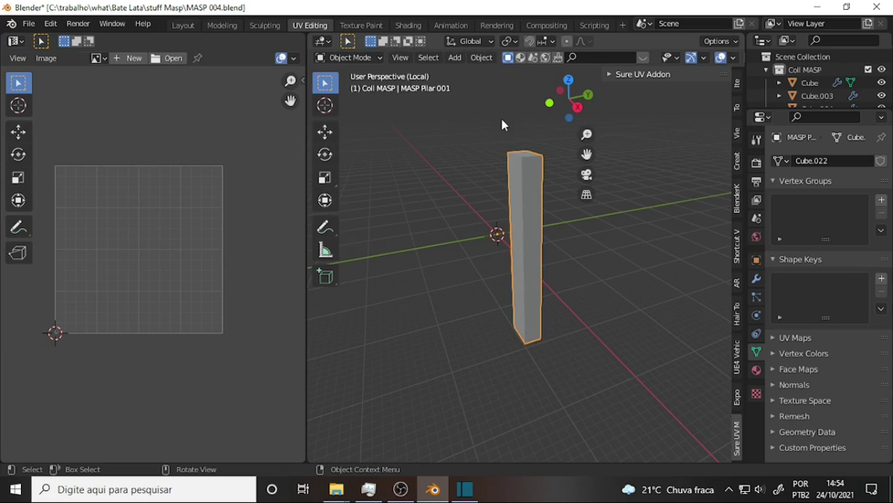
key(KP_Divide)
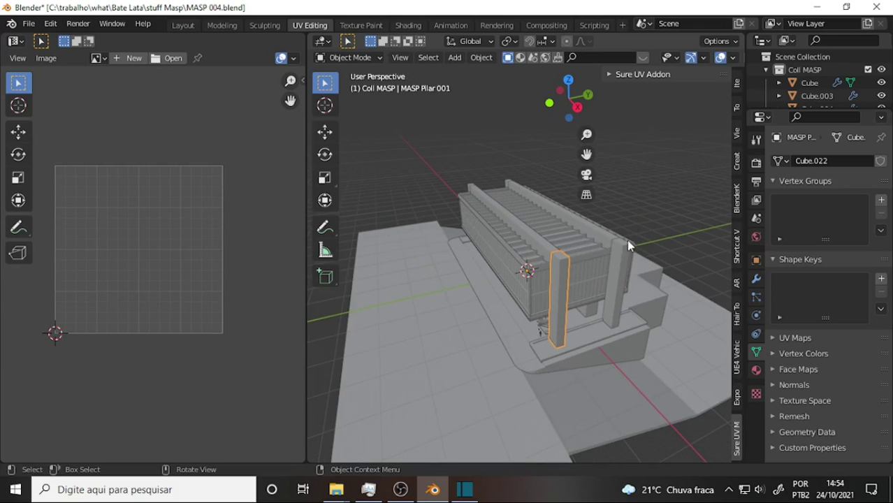
Step: Add the other three pillars to the selection, making MASP Pilar 004 the active object
click(615, 272)
middle_drag(435, 159, 515, 229)
shift+click(494, 257)
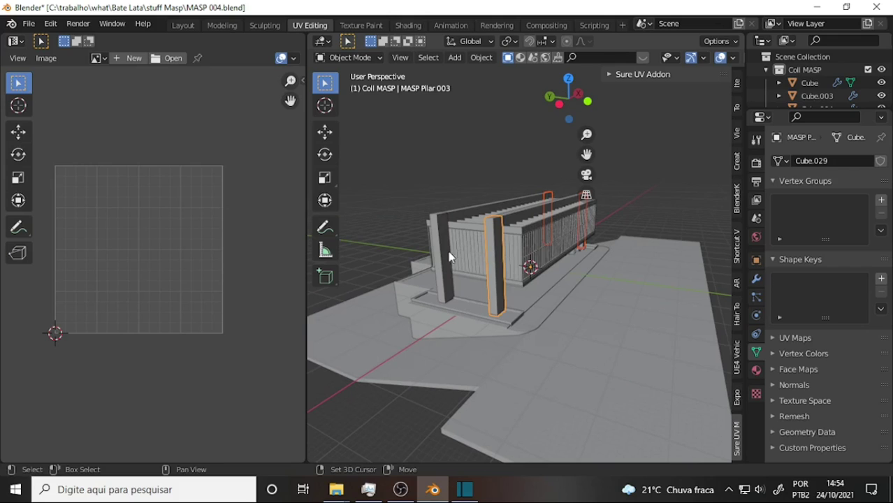
shift+click(438, 253)
middle_drag(519, 136, 314, 149)
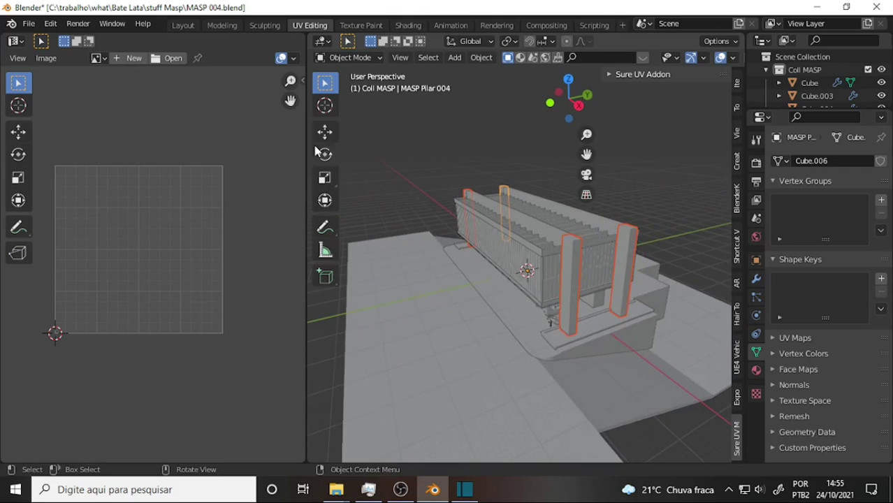
Step: Put the four selected pillars in Edit Mode together and select all their faces
click(349, 57)
click(364, 56)
click(363, 88)
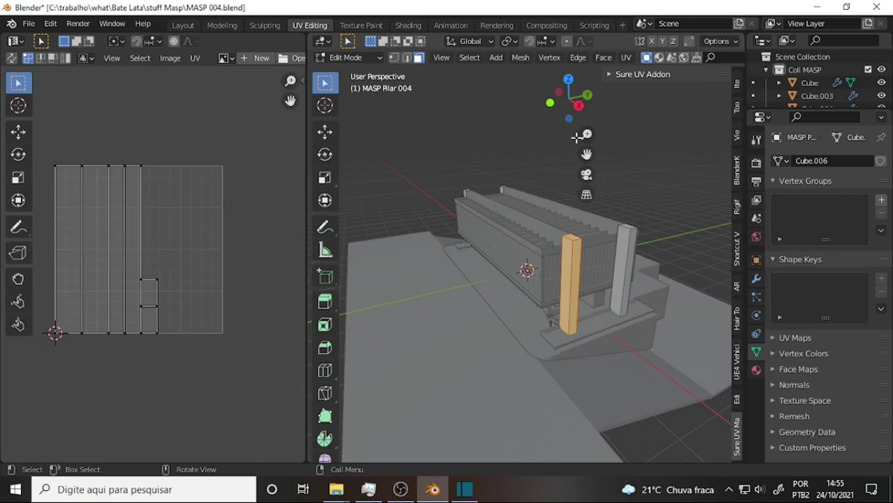
key(a)
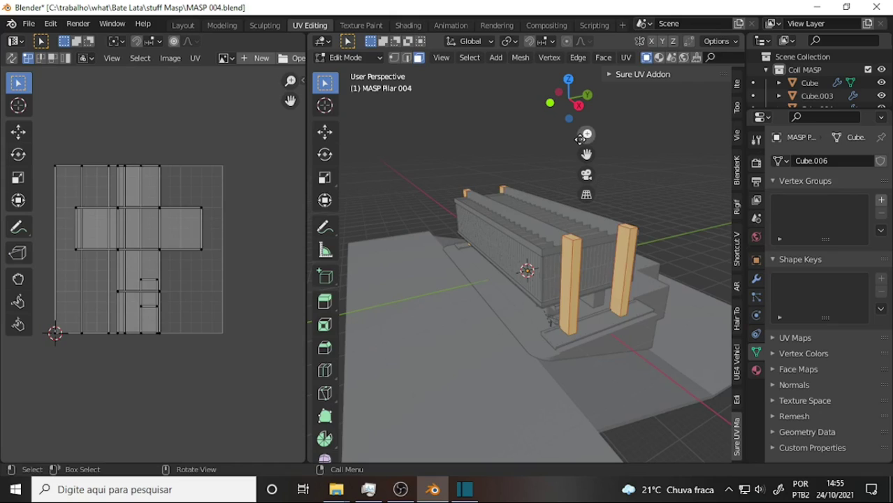
Step: Unwrap the four pillars together with Smart UV Project, using a 66° angle limit, zero island margin and correct aspect
click(629, 58)
click(667, 92)
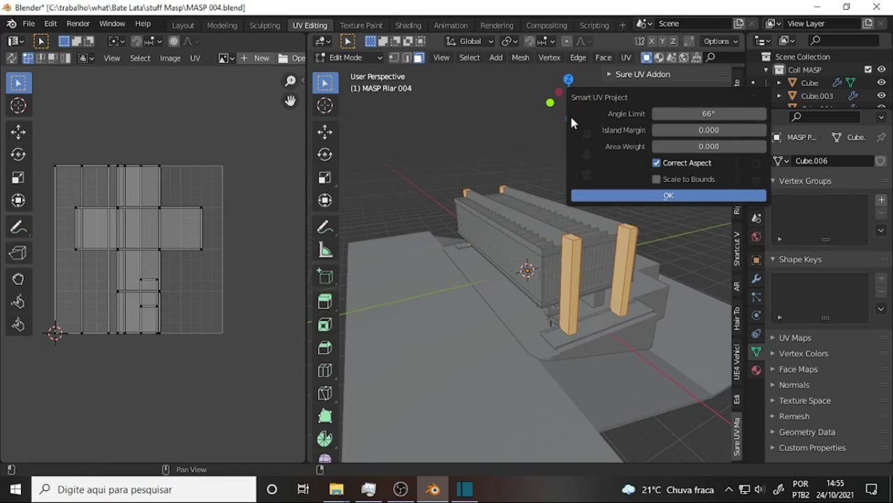
click(668, 198)
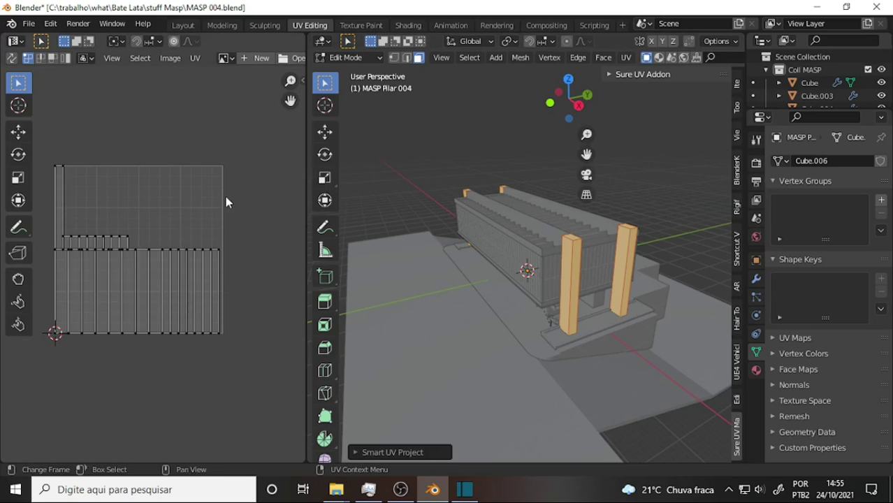
scroll(225, 198, up, 1)
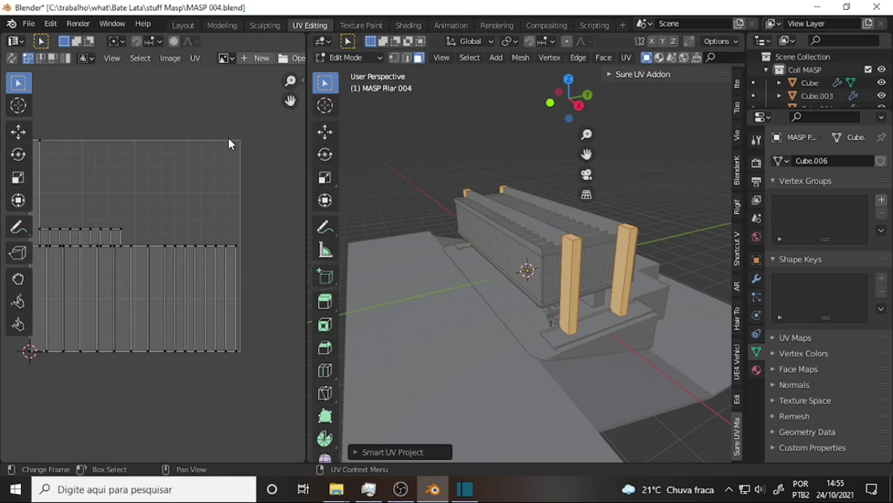
middle_drag(182, 129, 209, 87)
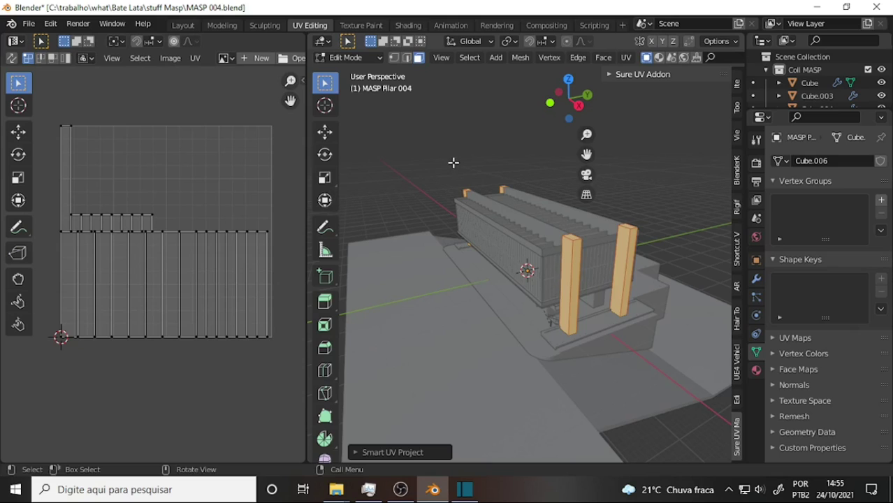
scroll(454, 162, up, 2)
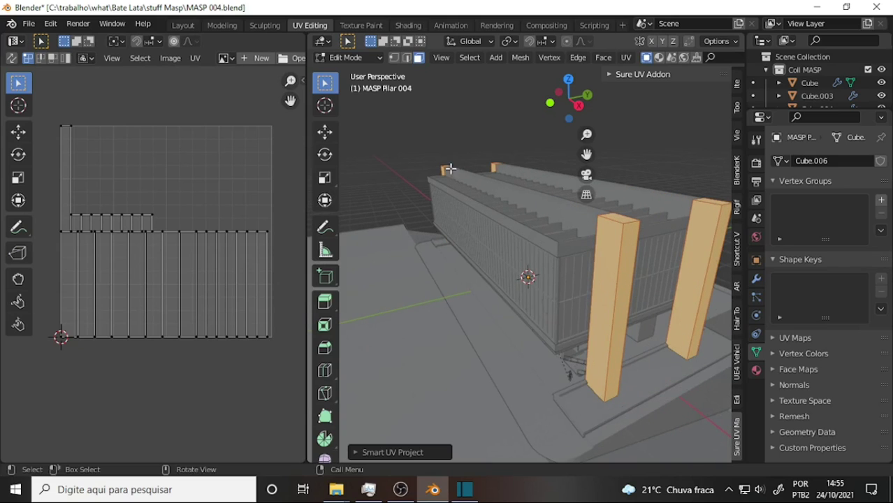
click(402, 490)
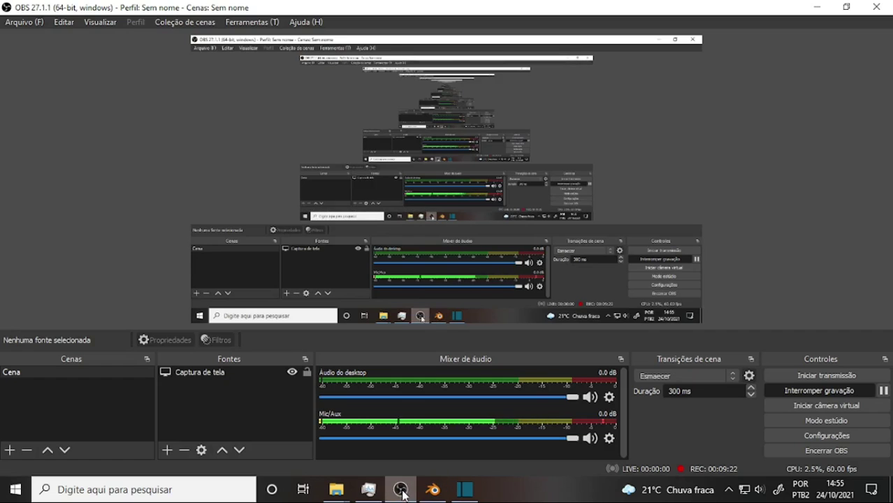
click(399, 490)
mouse_move(510, 217)
middle_down()
mouse_move(391, 215)
mouse_move(500, 210)
middle_up()
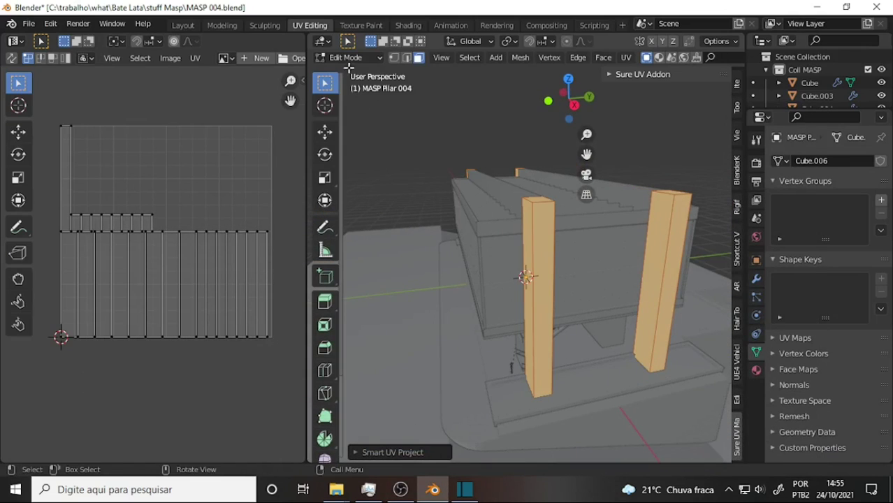
Step: Return the four pillars to Object Mode and select the internal slab, MASP Laje interna, inside the building
click(347, 58)
click(353, 73)
scroll(466, 146, up, 3)
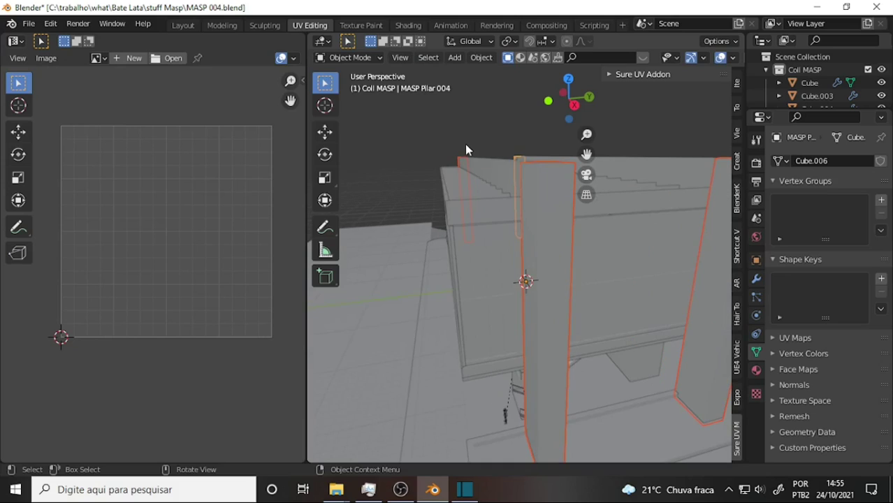
scroll(472, 140, up, 4)
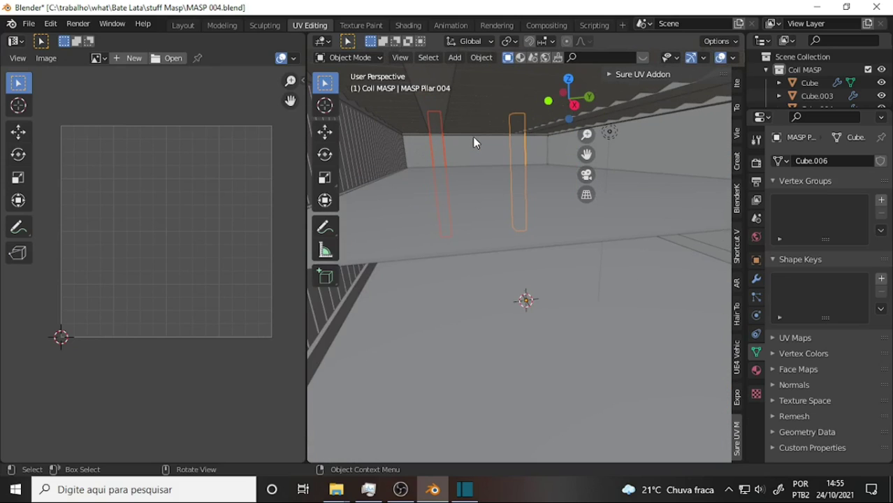
click(480, 239)
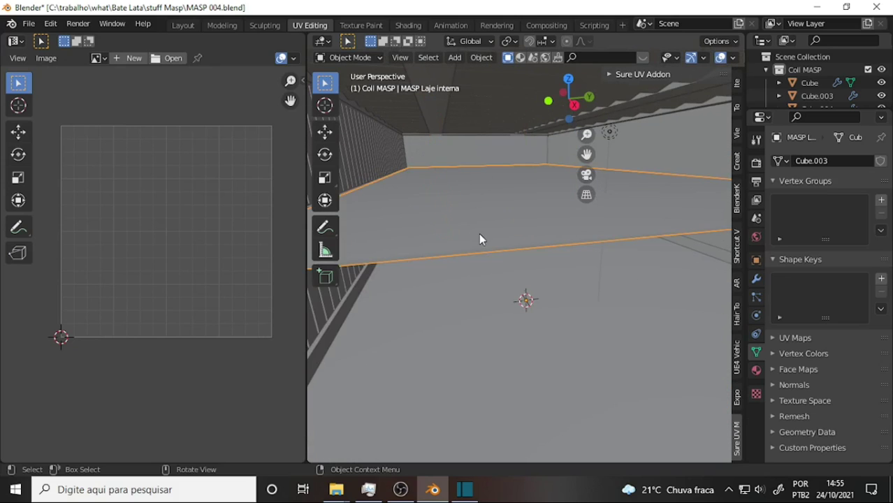
Step: Inspect the internal slab's UV layout by selecting its linked faces in Edit Mode, and return it to Object Mode
click(349, 58)
click(351, 87)
click(464, 198)
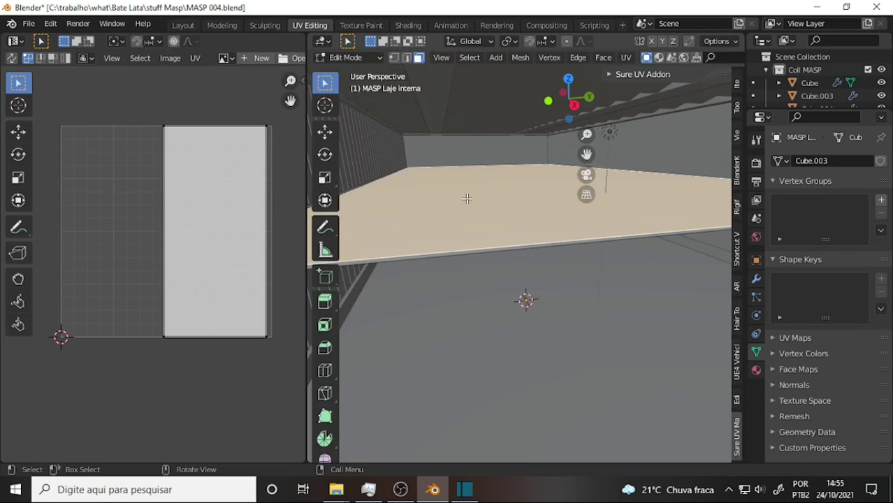
key(l)
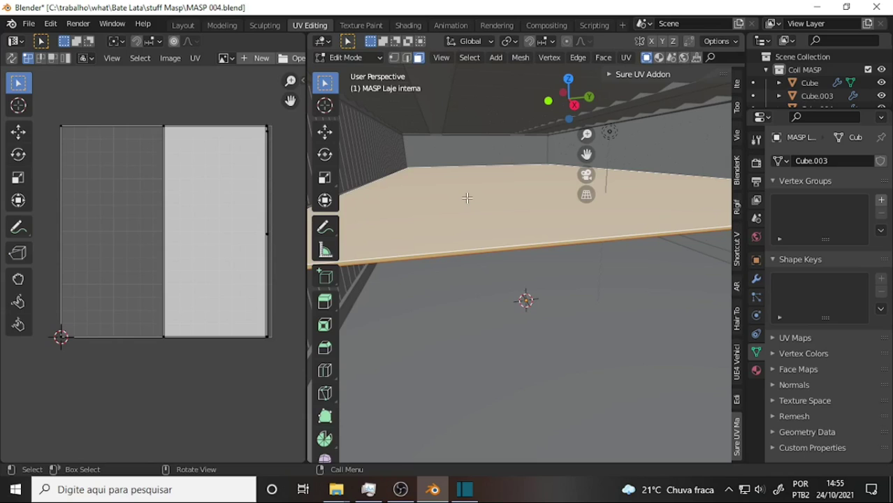
click(352, 57)
click(351, 74)
middle_drag(457, 135, 552, 145)
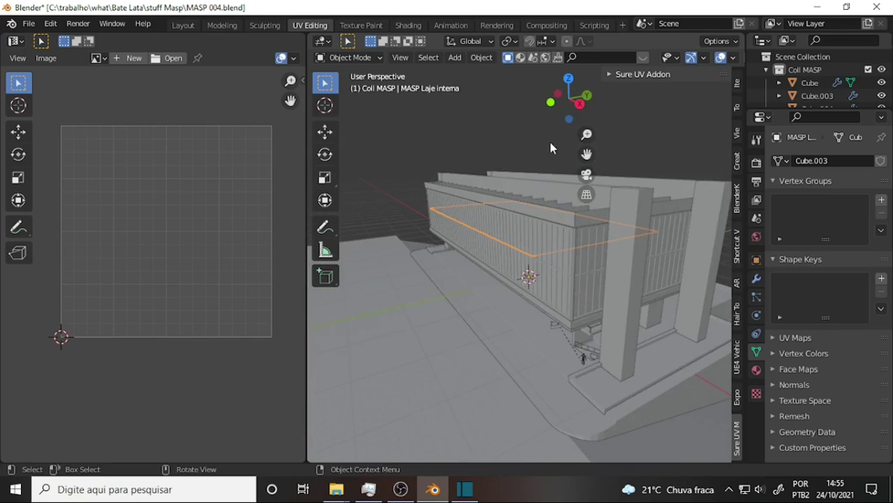
Step: Select the long roof beam Cube.003, and replace that selection with the sawtooth roof object Cube.004
scroll(551, 140, up, 2)
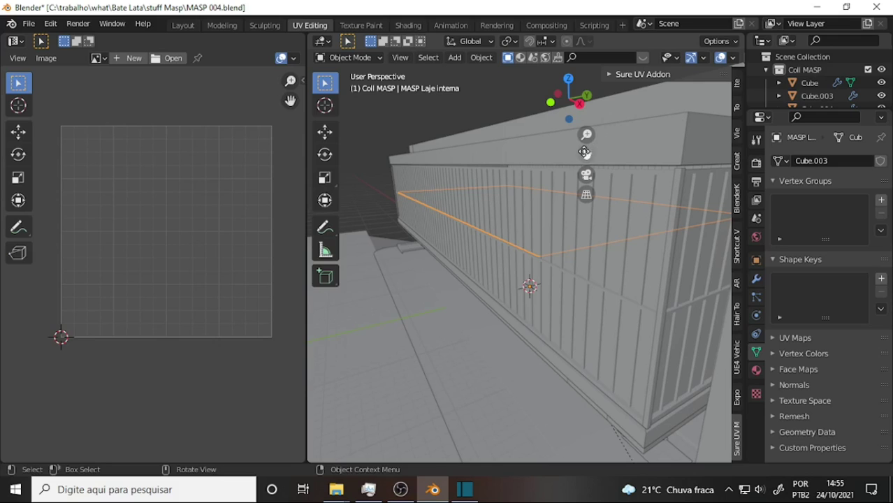
drag(586, 134, 586, 164)
click(493, 183)
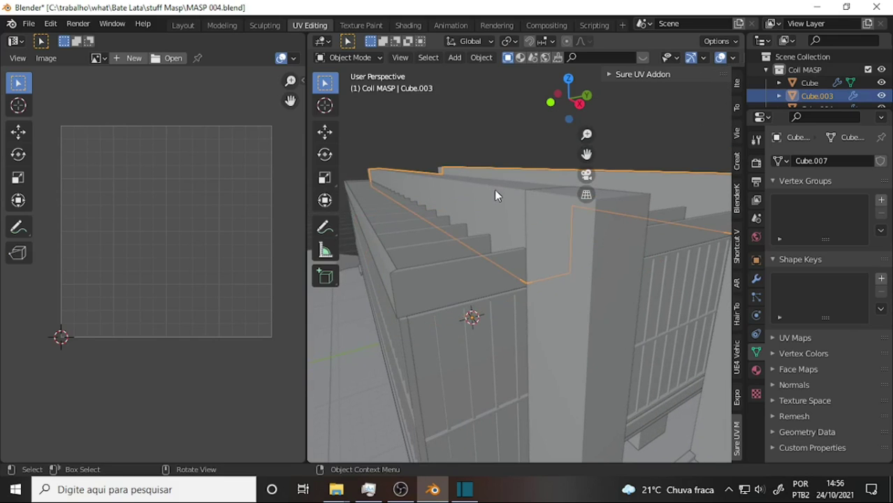
shift+middle_drag(494, 189, 529, 219)
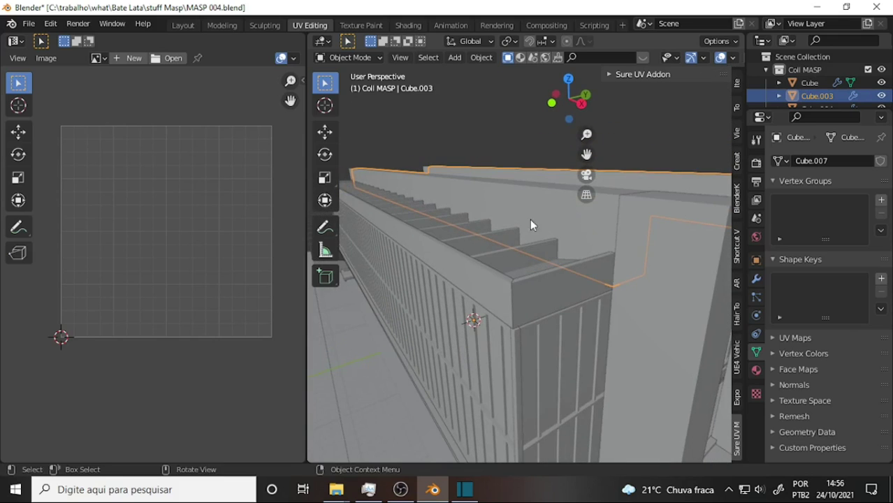
click(548, 299)
click(514, 264)
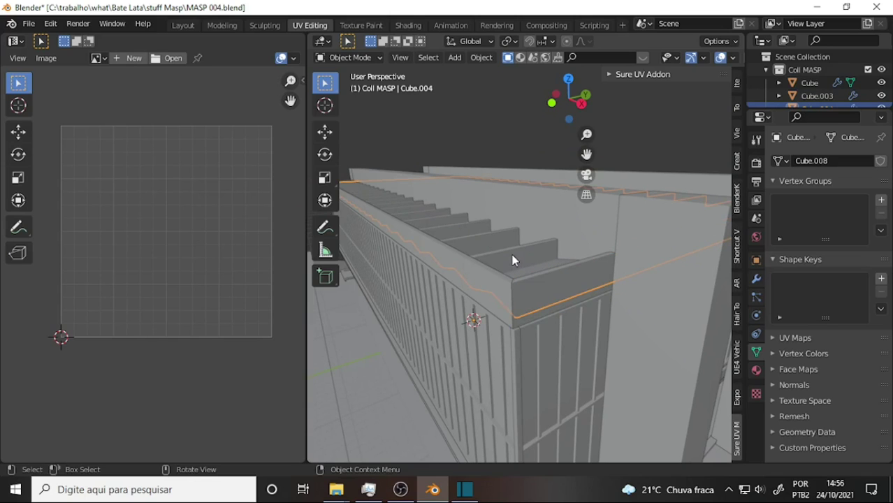
Step: Examine the sawtooth roof, facade mullions and building interior from several sides and close up
middle_drag(513, 260, 530, 233)
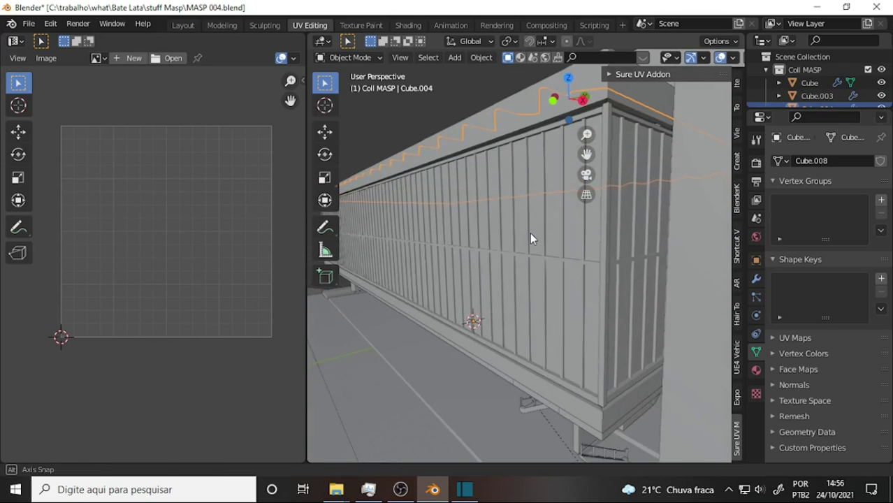
scroll(530, 230, up, 2)
scroll(530, 229, up, 3)
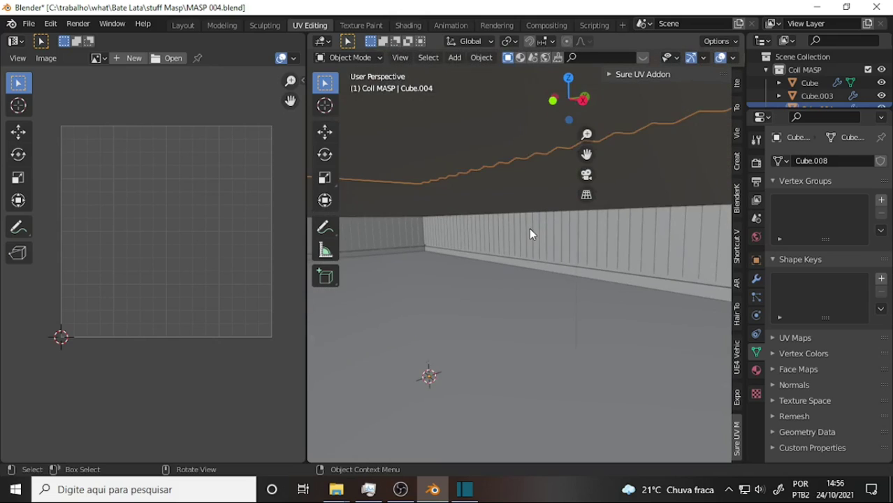
middle_drag(535, 213, 536, 236)
scroll(532, 230, down, 6)
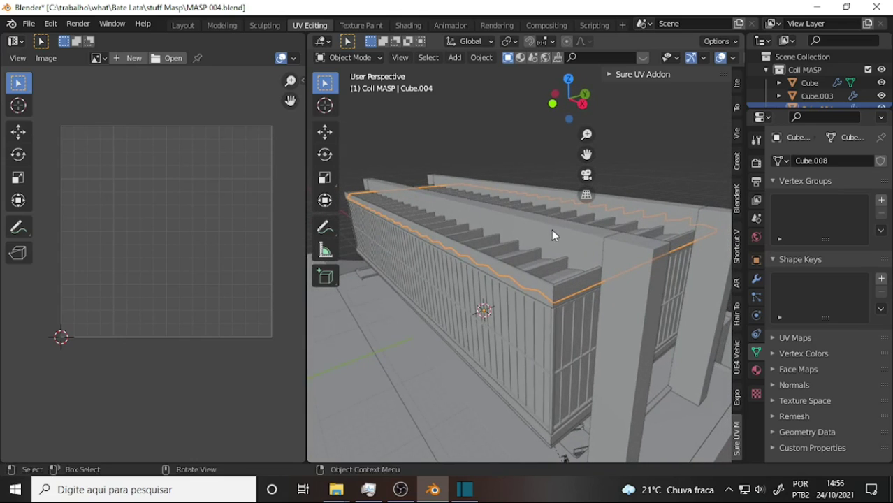
scroll(552, 227, up, 4)
scroll(552, 221, up, 3)
scroll(552, 222, down, 6)
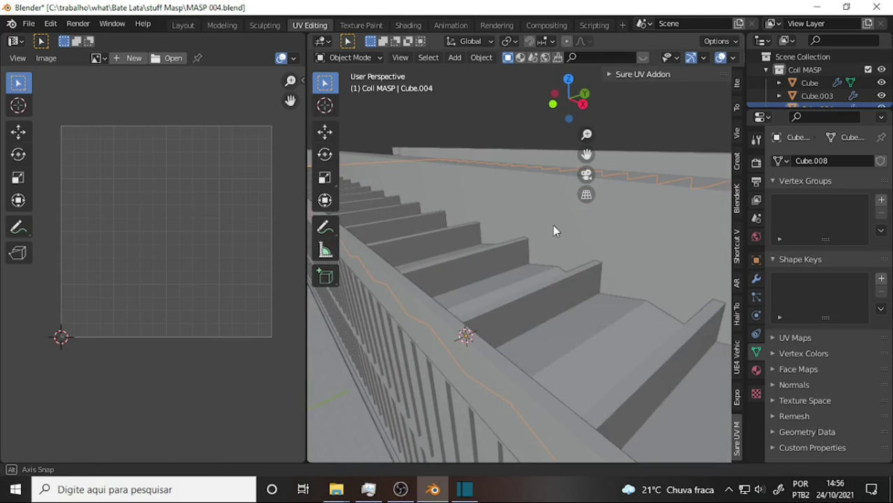
mouse_move(532, 225)
middle_down()
mouse_move(636, 229)
mouse_move(599, 228)
middle_up()
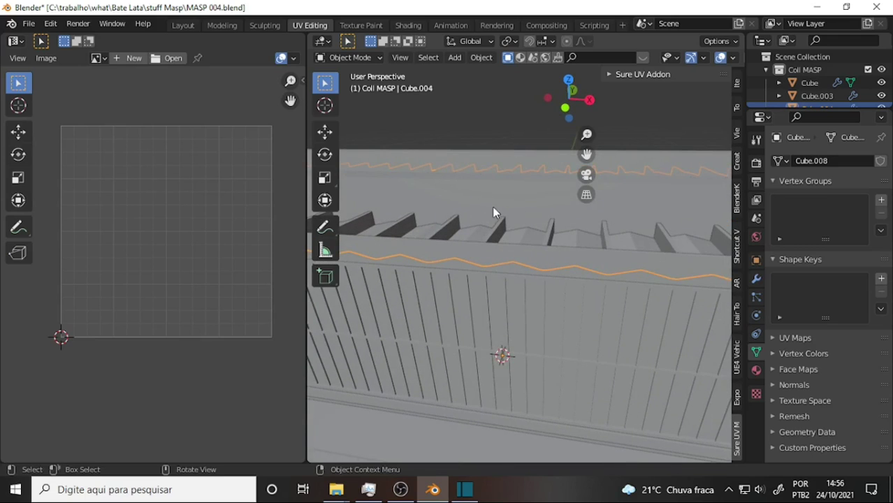
middle_drag(493, 206, 547, 189)
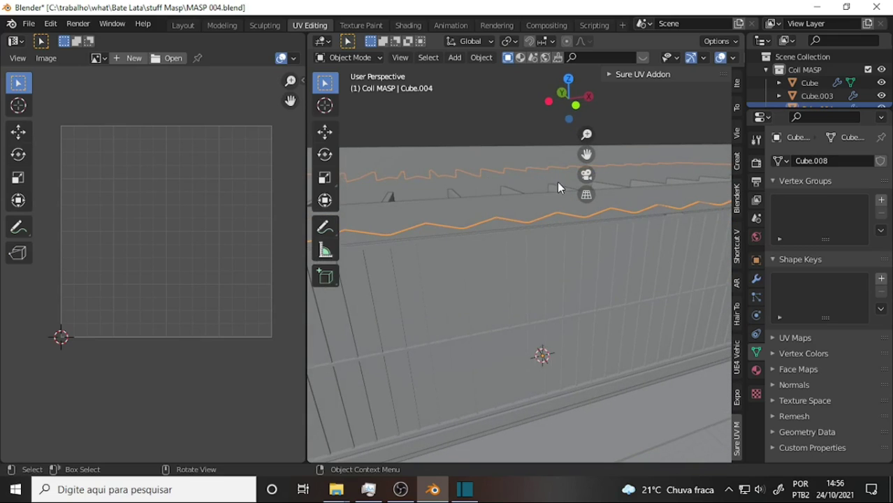
scroll(560, 183, down, 7)
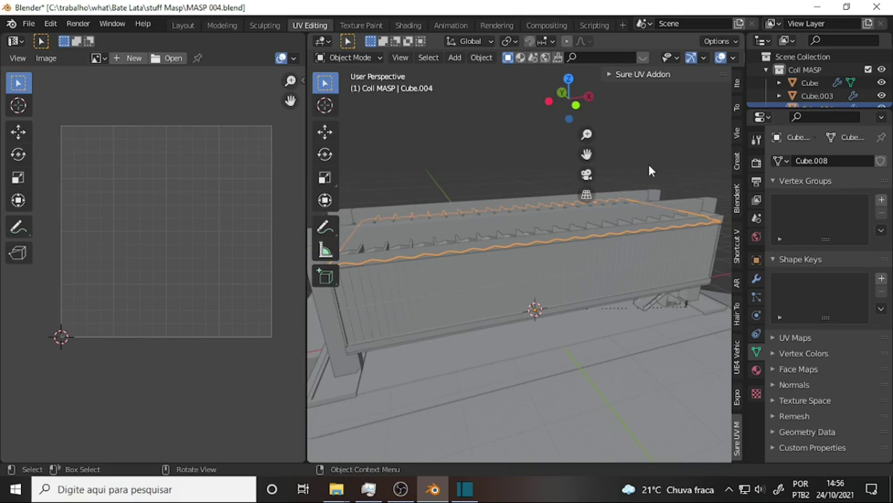
scroll(648, 165, up, 4)
middle_drag(647, 164, 531, 164)
scroll(544, 172, up, 4)
scroll(556, 180, down, 2)
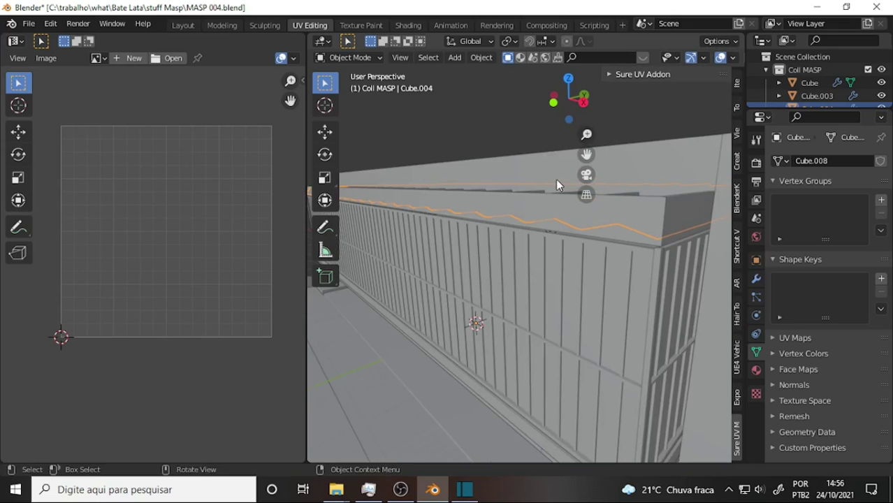
scroll(555, 179, up, 3)
scroll(552, 178, down, 2)
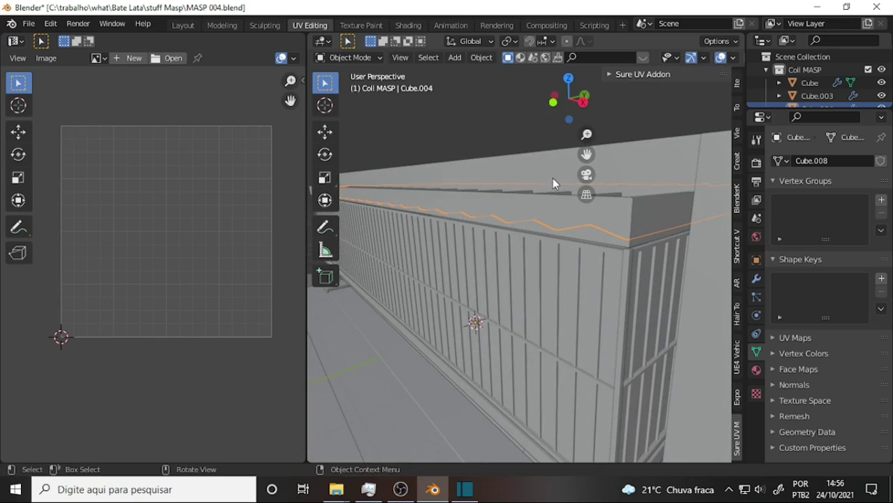
click(400, 489)
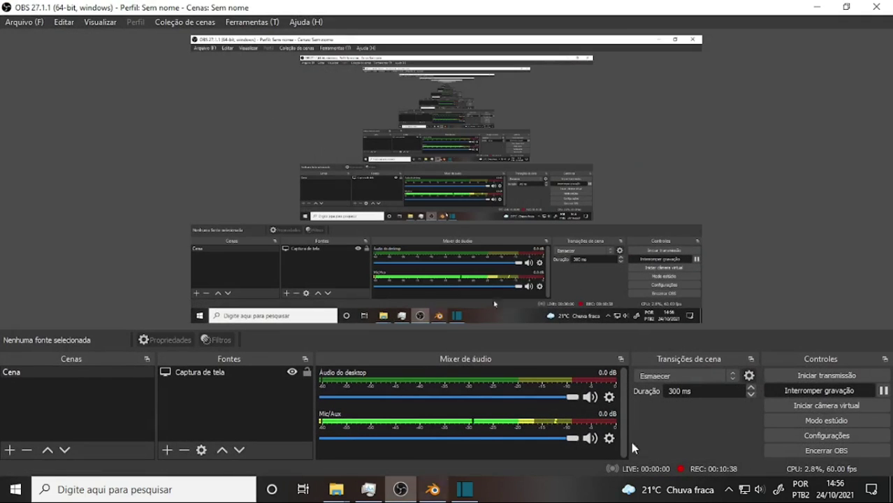